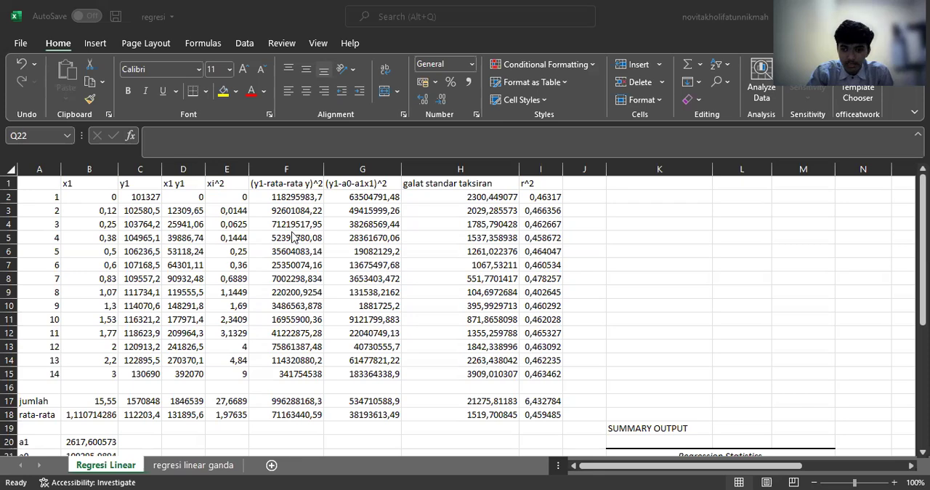
Step: Replace the x1 header in cell B1 with "kedalaman (m)"
left_click(93, 184)
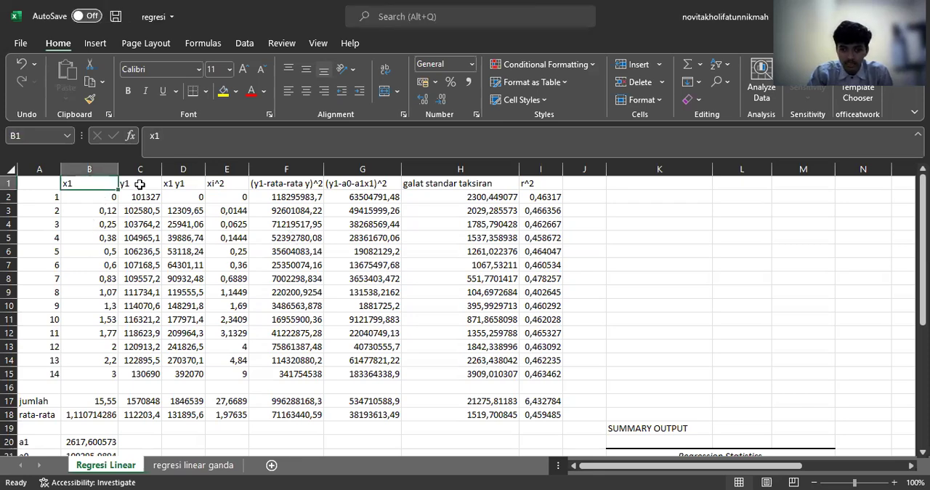
key("Right")
key("Left")
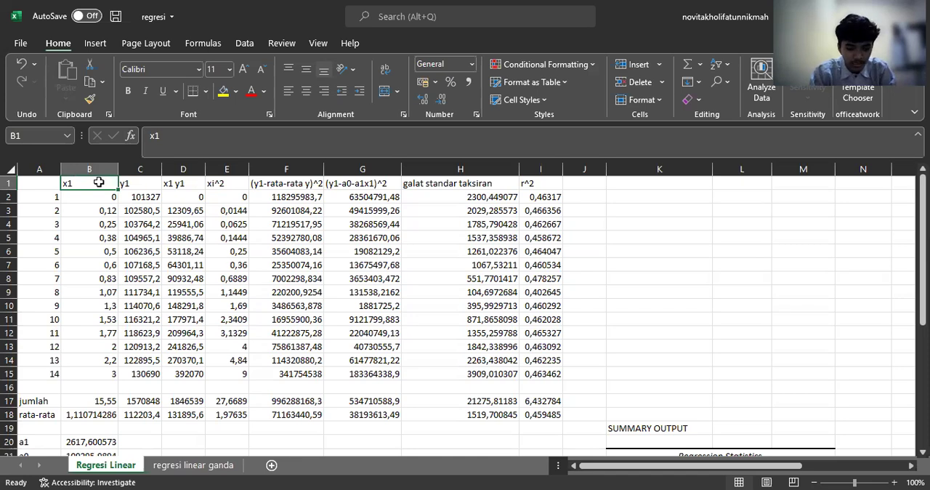
type("kedalam")
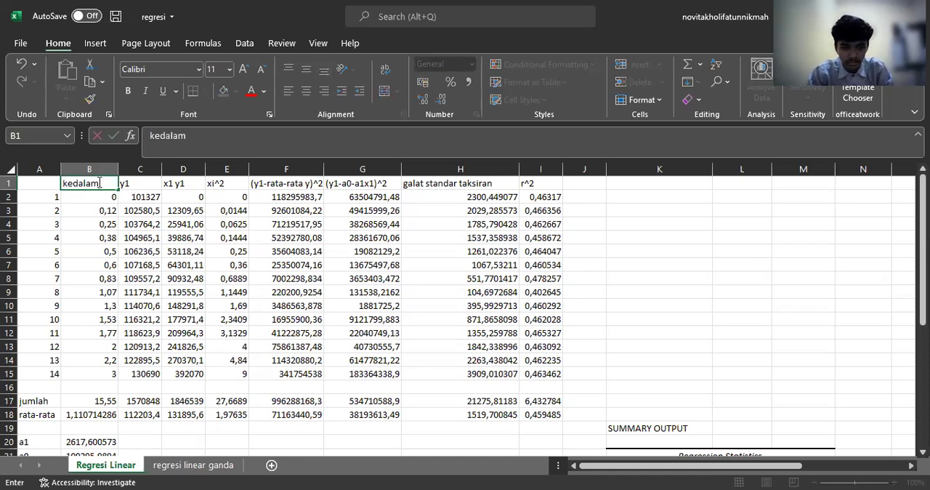
type("an (m")
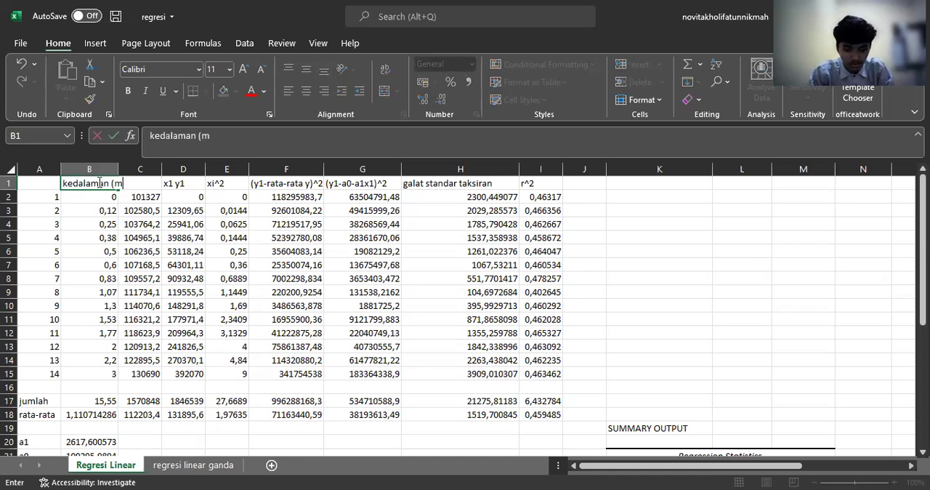
type(")")
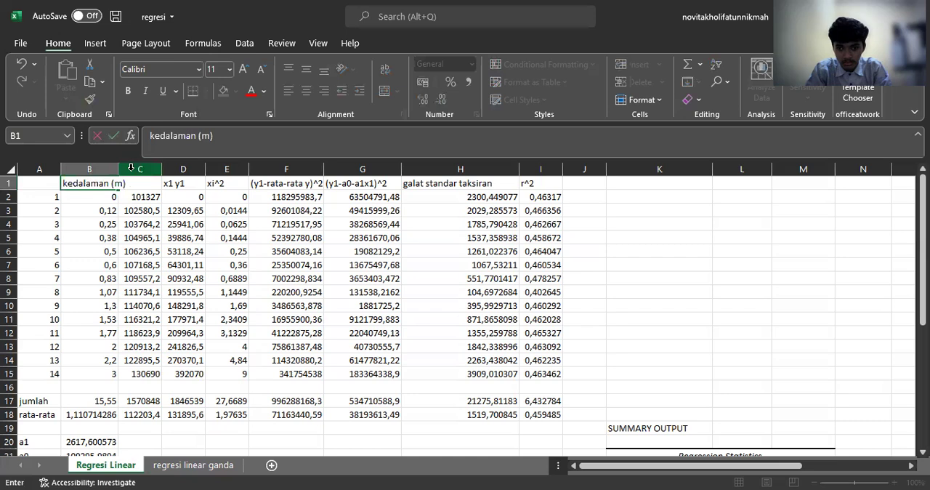
Step: Replace the y1 header in cell C1 with "tekanan hidrostatis (Pa)"
left_click(132, 169)
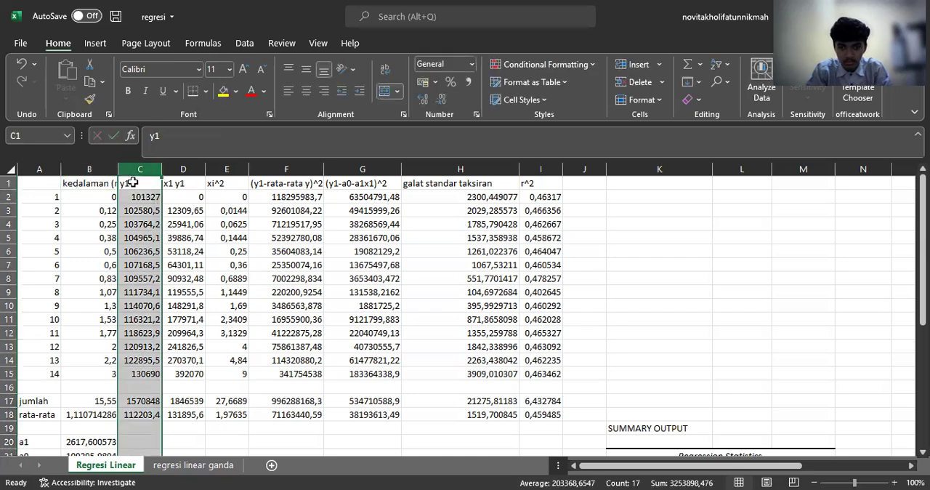
left_click(132, 183)
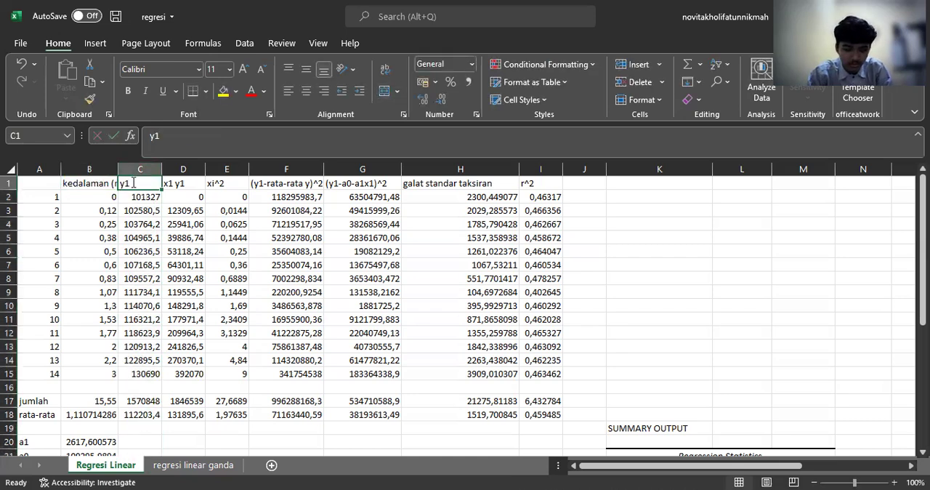
type("tekaa")
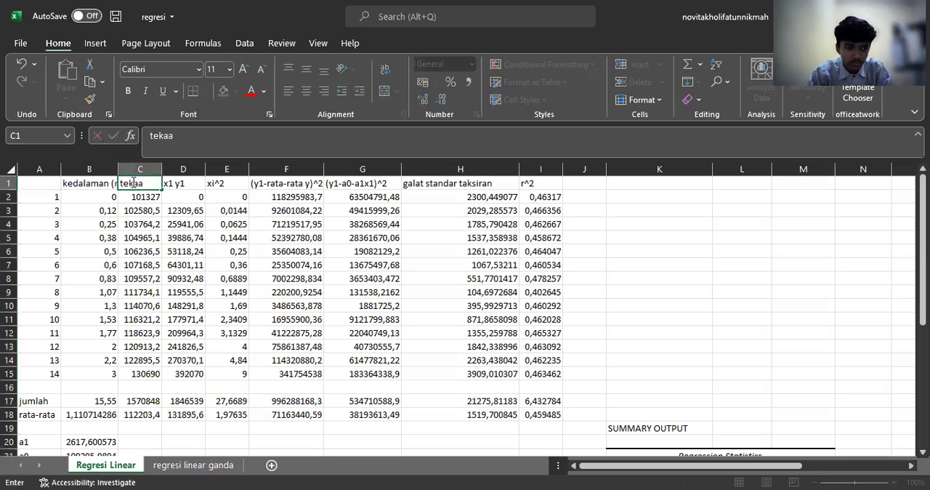
key("BackSpace")
type("nan hdi")
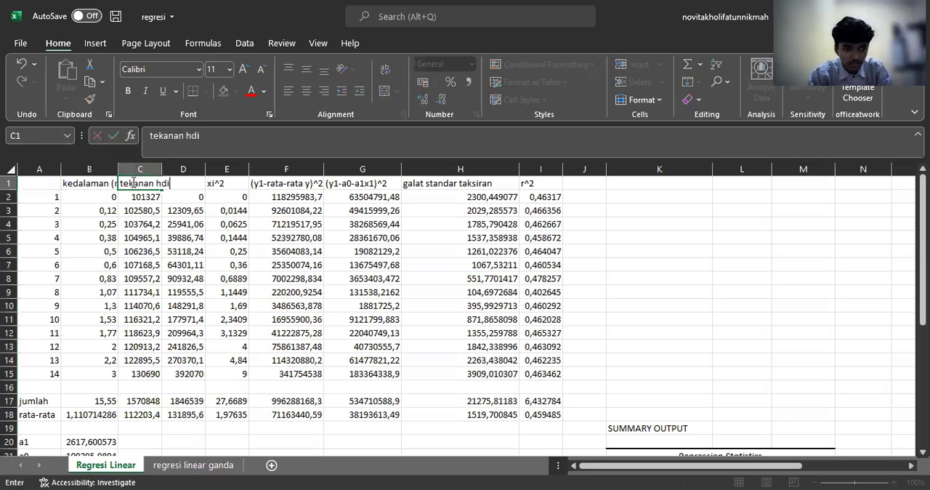
key("BackSpace")
key("BackSpace")
type("ird")
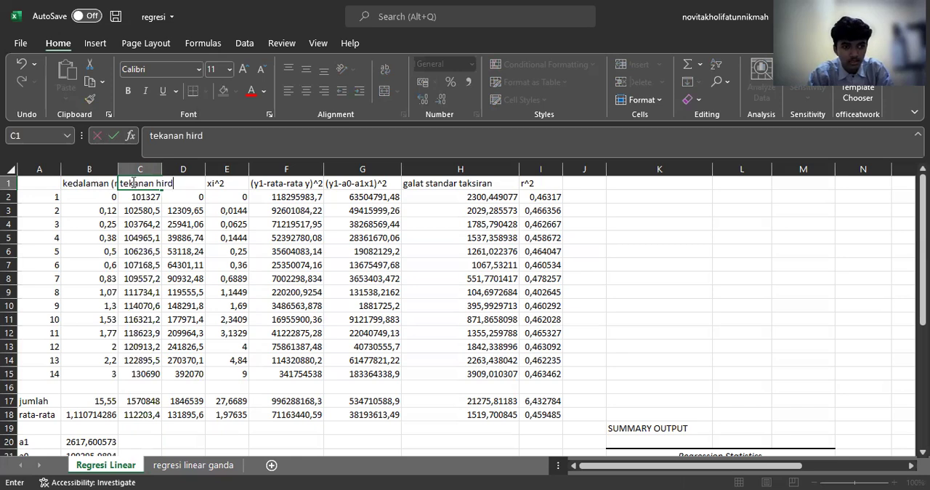
key("BackSpace")
key("BackSpace")
type("drostat")
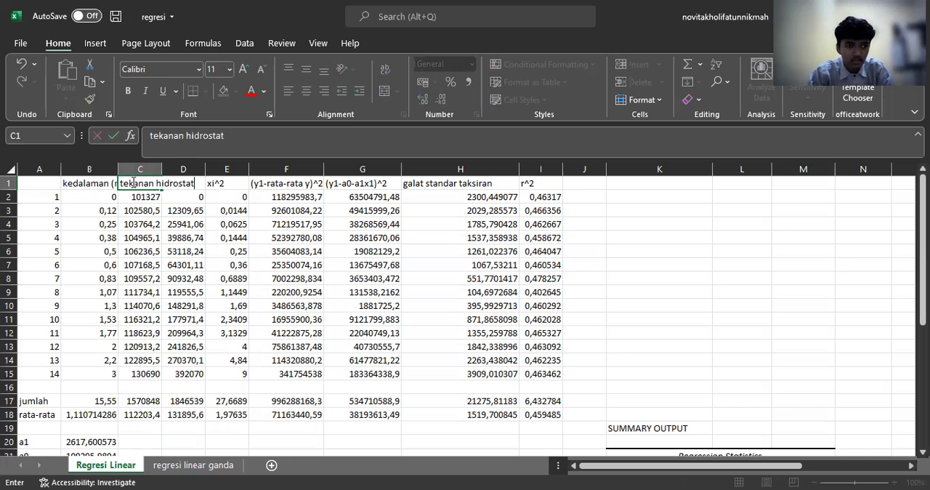
type("is (")
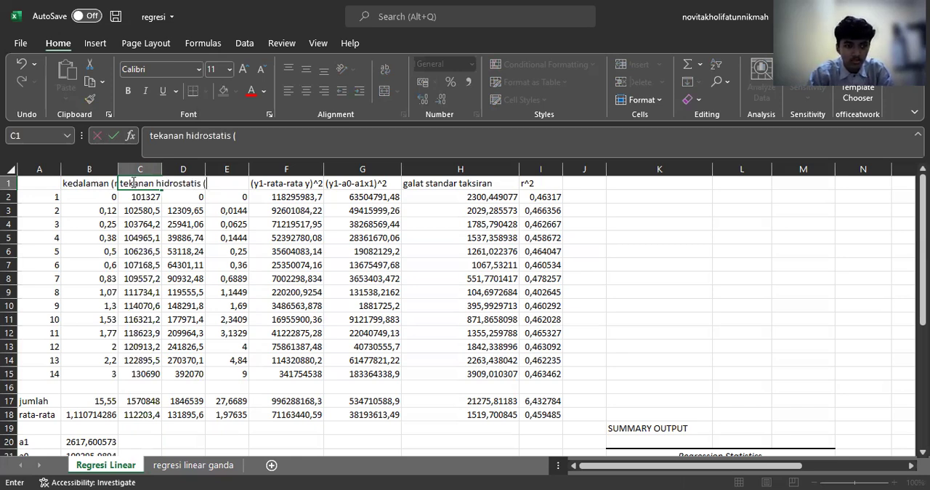
type("P")
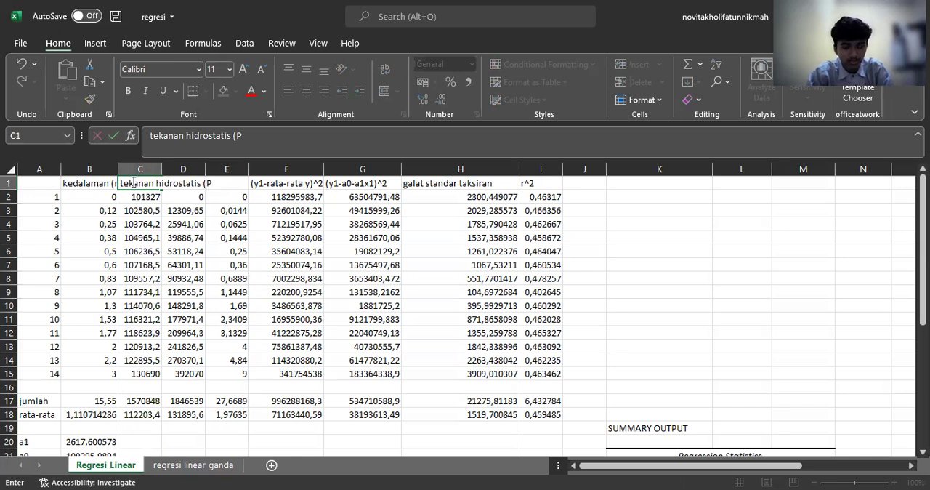
type("a)")
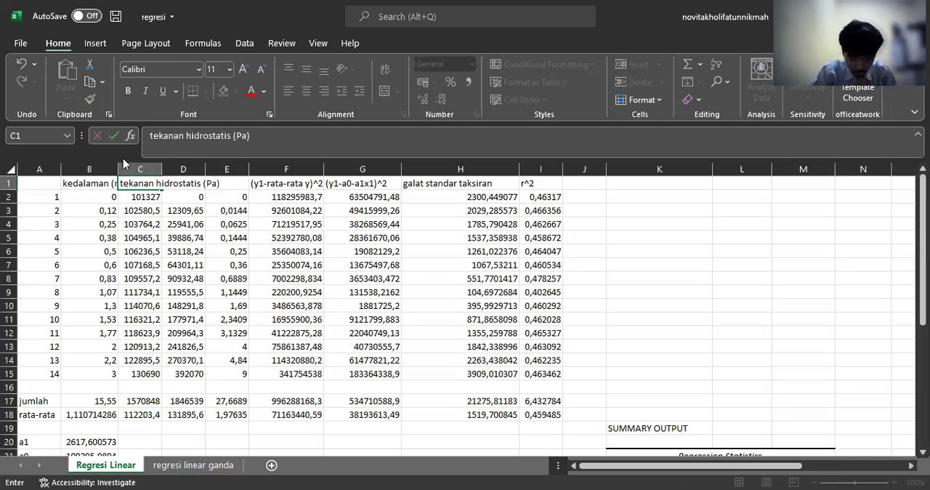
Step: Widen column B to fit its depth header and widen column C to show more of the pressure header
left_click(117, 176)
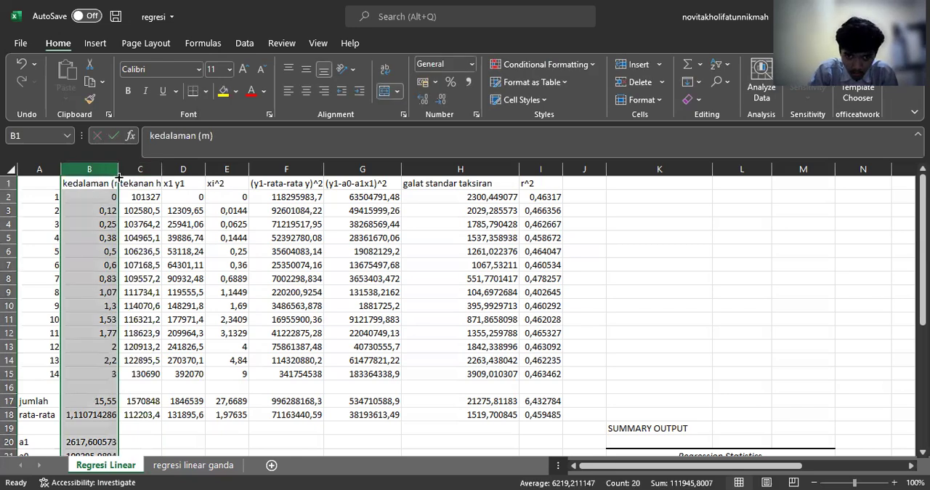
left_click_drag(117, 174, 129, 174)
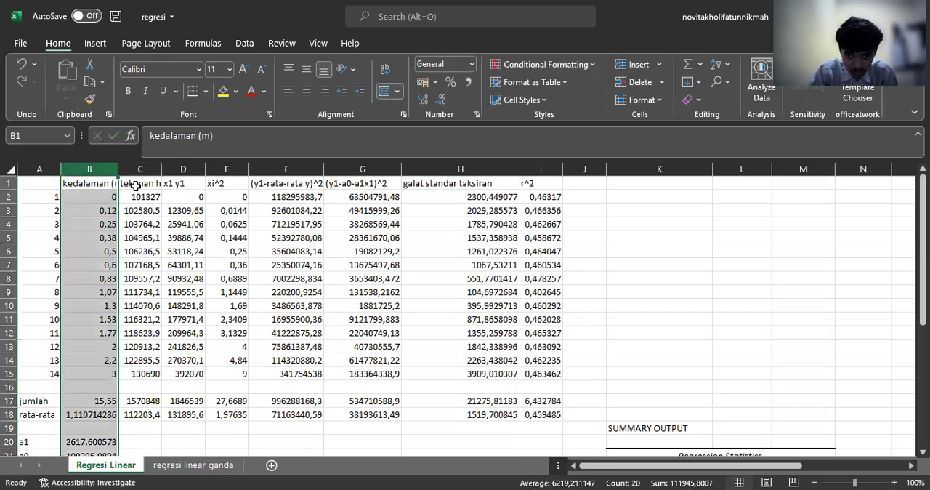
left_click(163, 170)
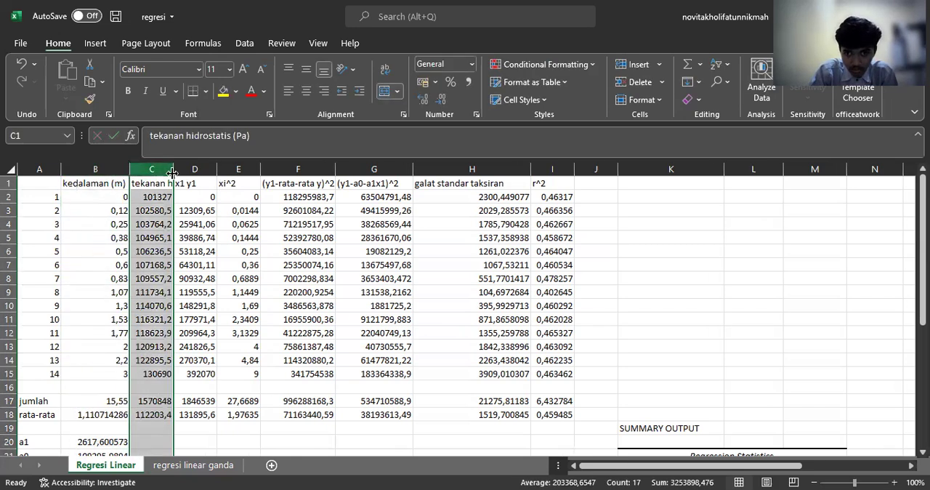
left_click_drag(182, 180, 195, 178)
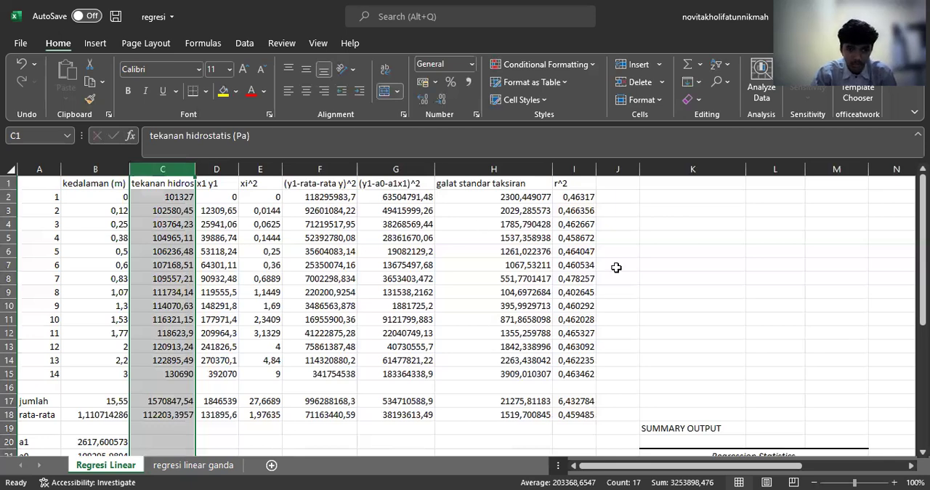
left_click(617, 238)
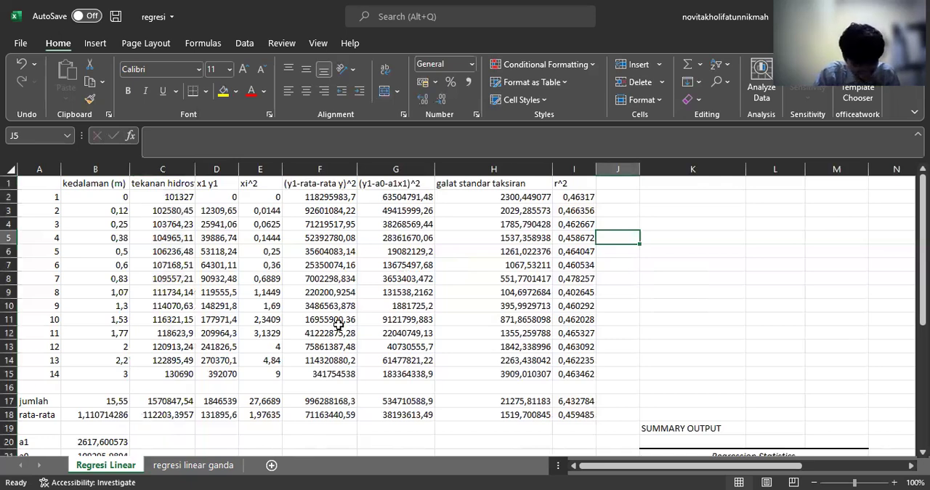
Step: Examine the regression calculation table, the a1, a0 and y equation cells, and the summary output with its ANOVA and coefficient tables
scroll(339, 325, "down", 3)
scroll(356, 295, "up", 3)
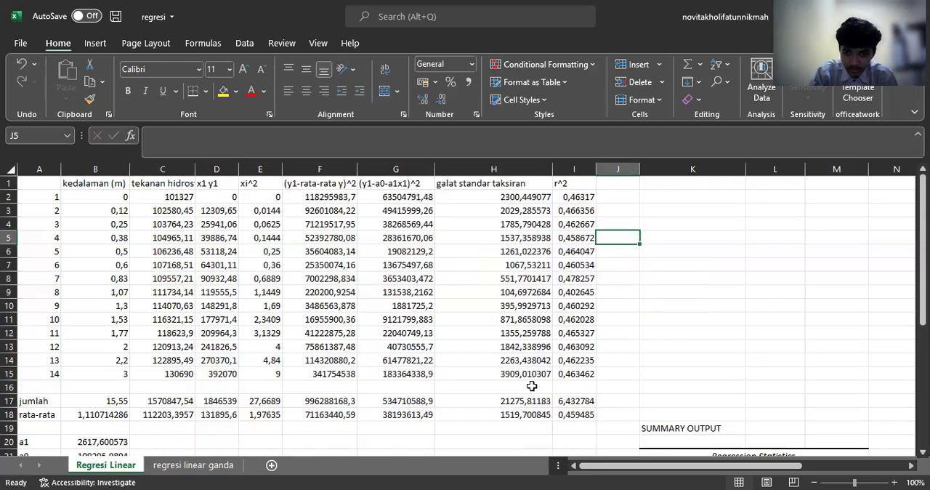
scroll(532, 385, "down", 5)
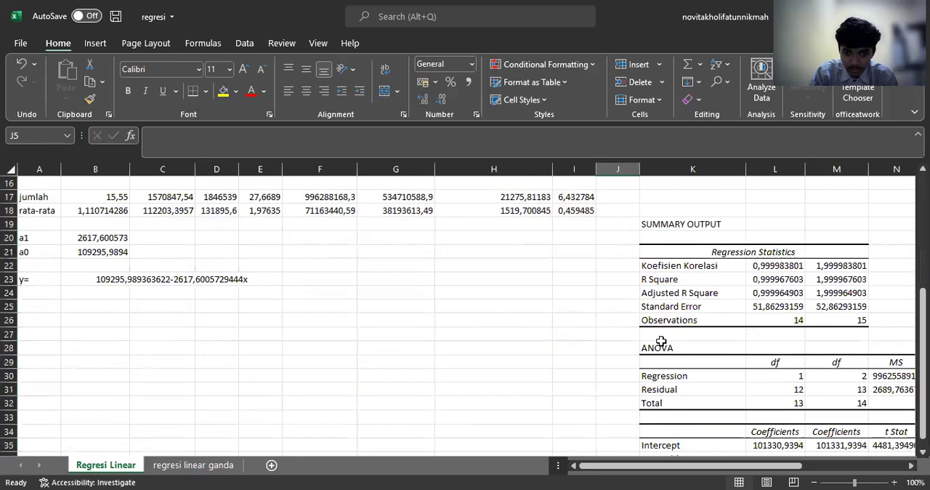
scroll(720, 311, "down", 1)
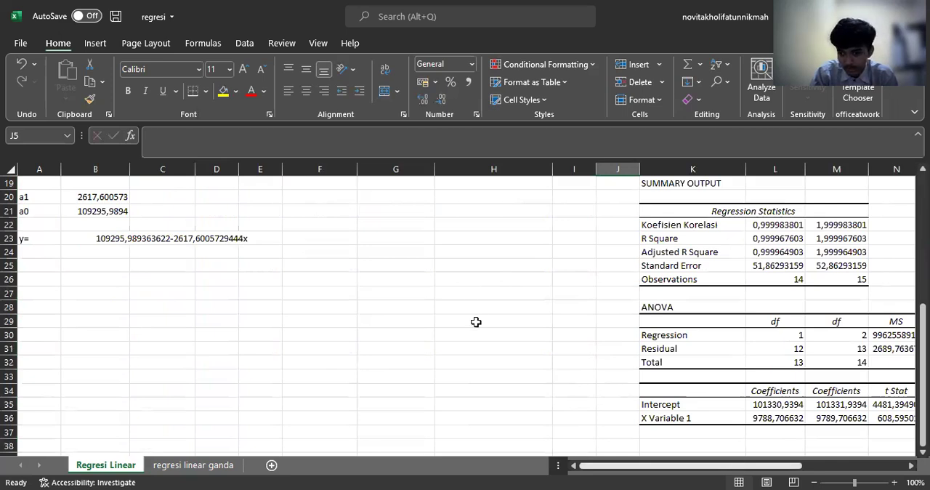
scroll(595, 445, "right", 2)
scroll(594, 445, "up", 1)
scroll(594, 444, "up", 1)
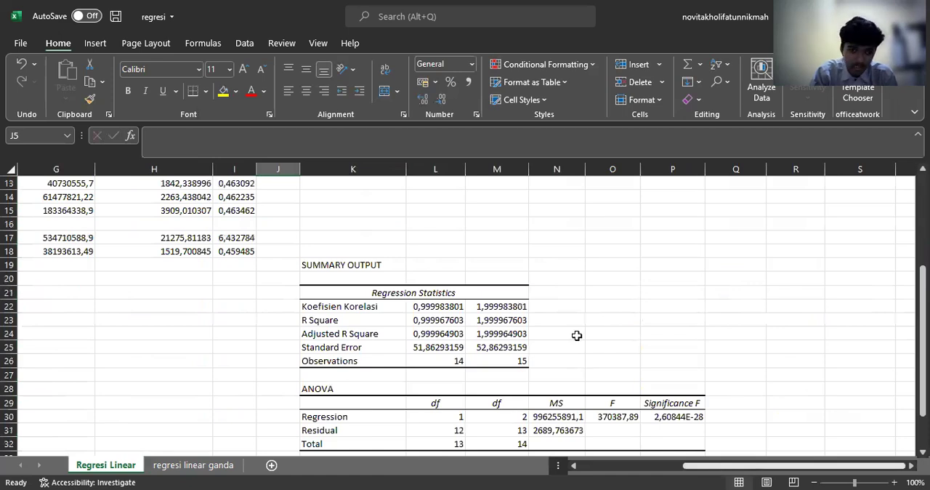
scroll(576, 335, "left", 2)
scroll(577, 335, "up", 4)
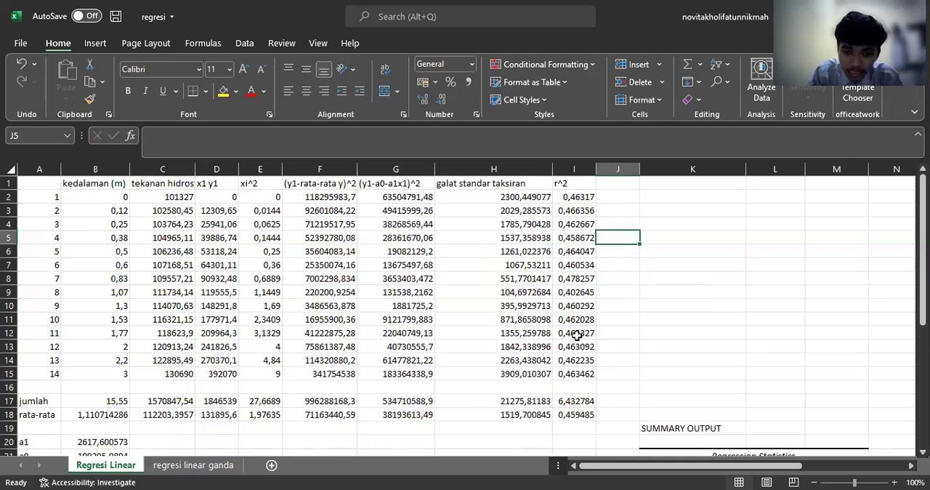
scroll(689, 349, "down", 3)
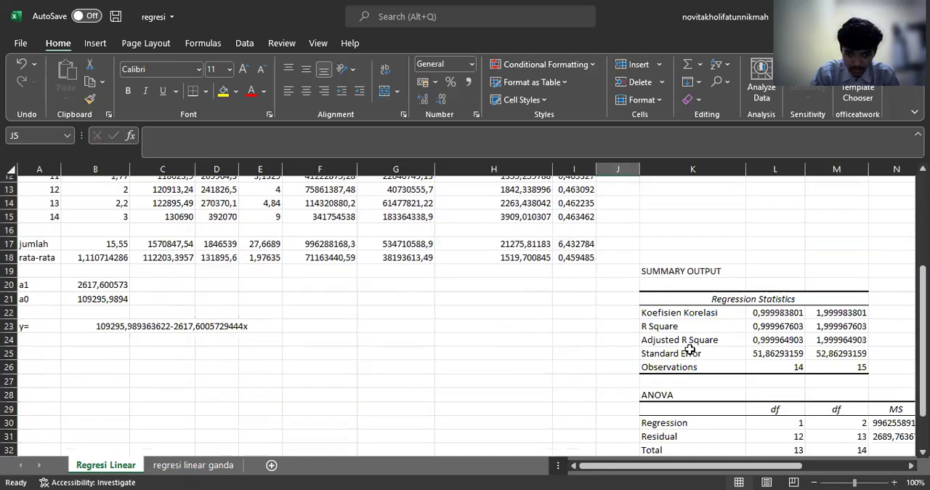
scroll(686, 356, "down", 3)
scroll(678, 433, "up", 1)
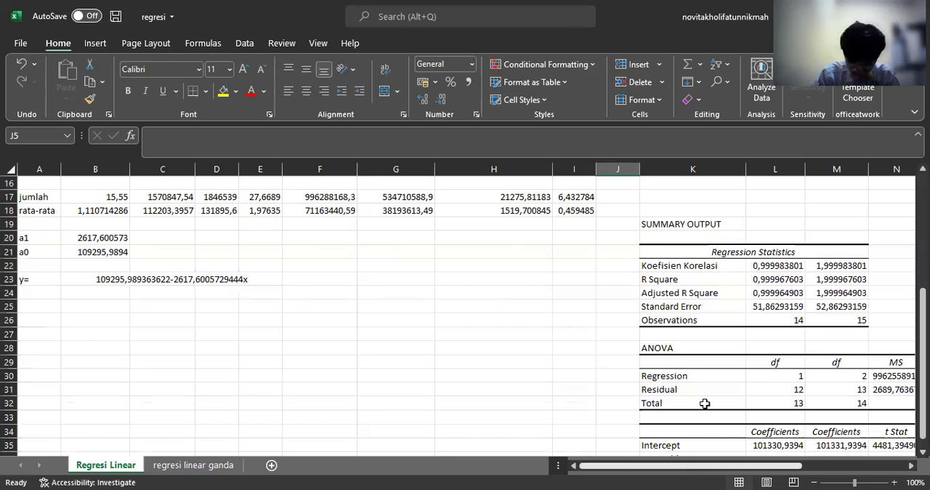
scroll(705, 403, "up", 2)
scroll(705, 403, "right", 2)
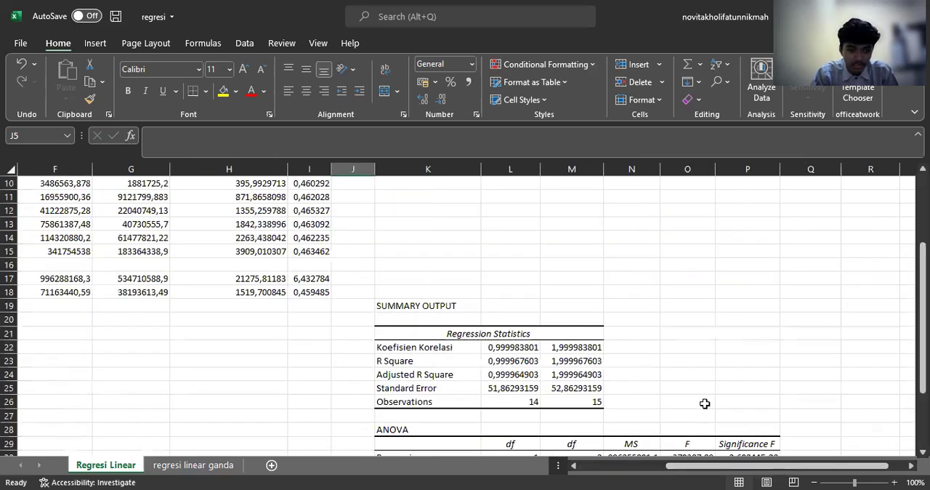
scroll(705, 403, "down", 3)
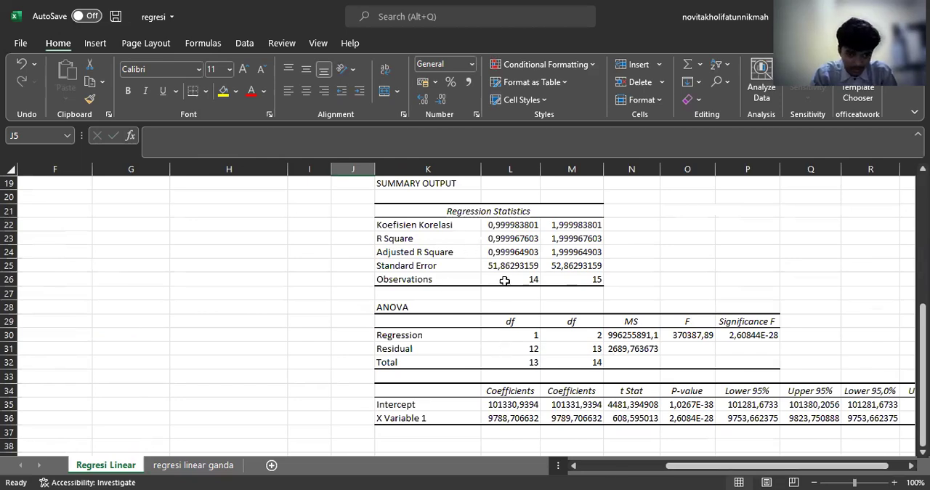
scroll(504, 280, "up", 3)
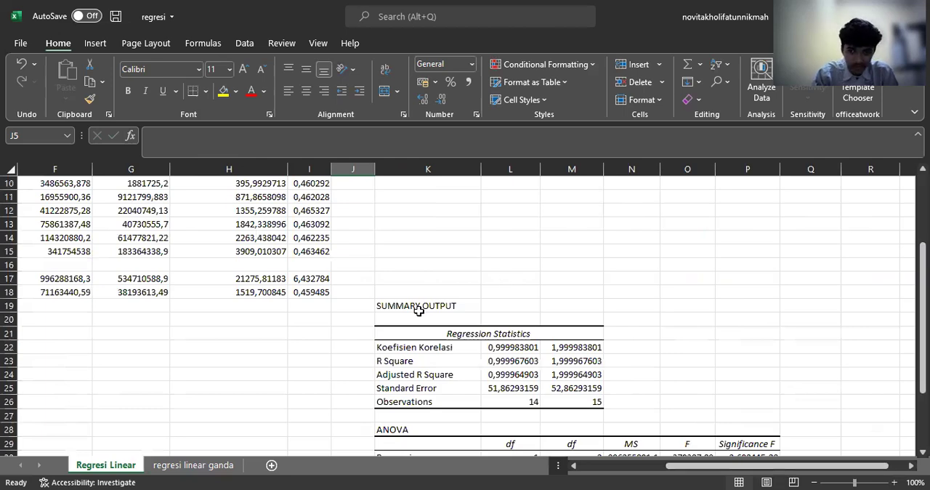
scroll(742, 470, "up", 3)
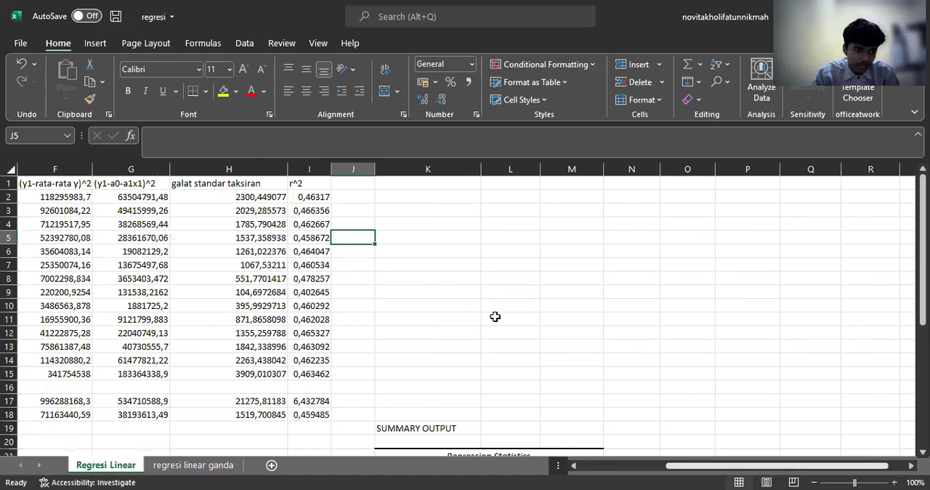
scroll(78, 181, "left", 3)
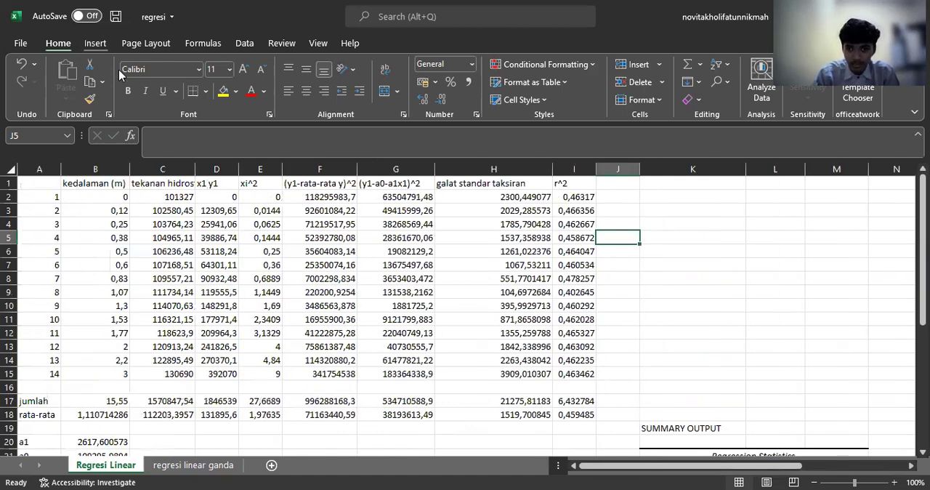
Step: Insert a scatter chart of the depth and hydrostatic pressure values in B2:C15, plotting depth on the horizontal axis
left_click(95, 43)
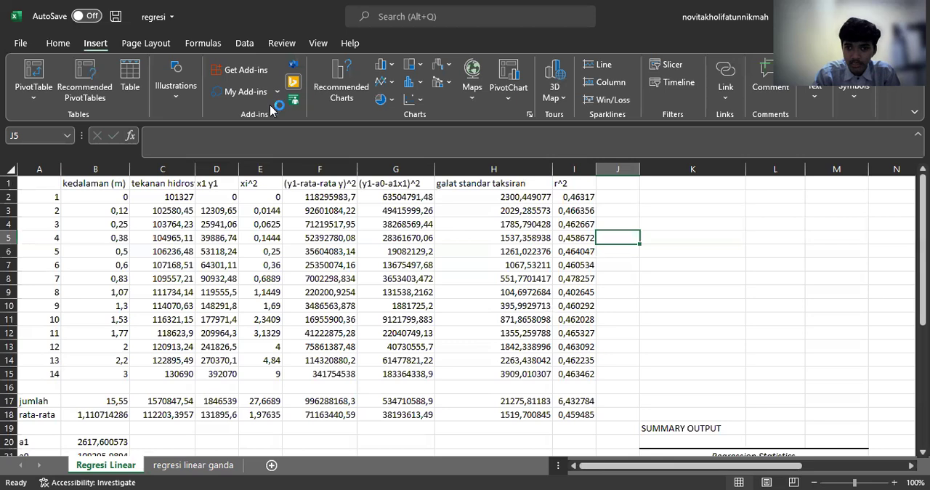
left_click(116, 197)
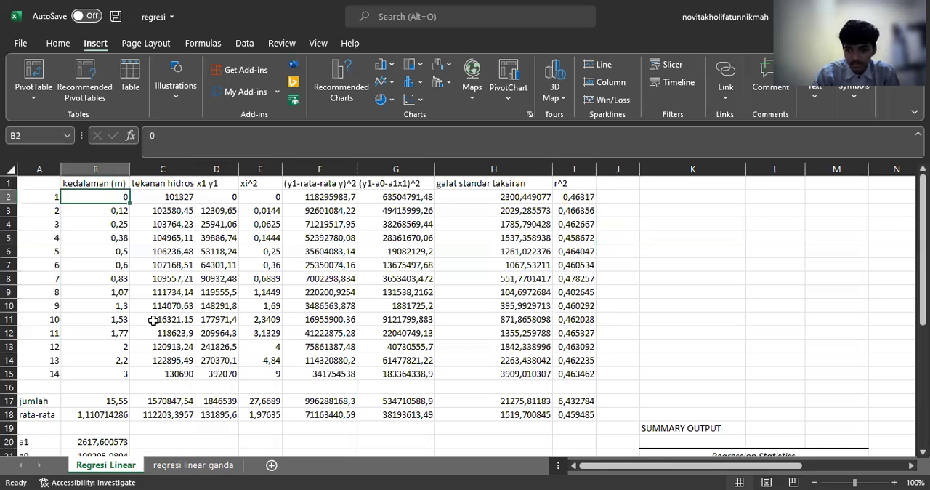
left_click_drag(153, 320, 152, 369)
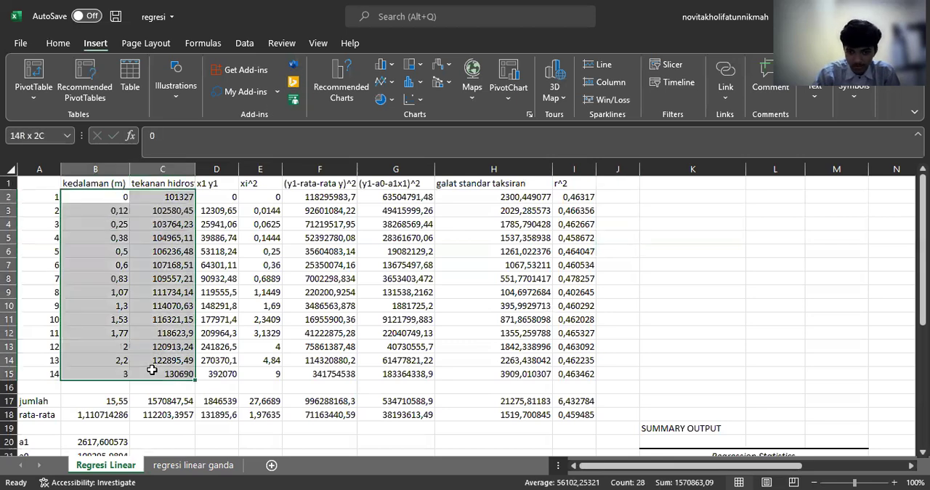
left_click(530, 114)
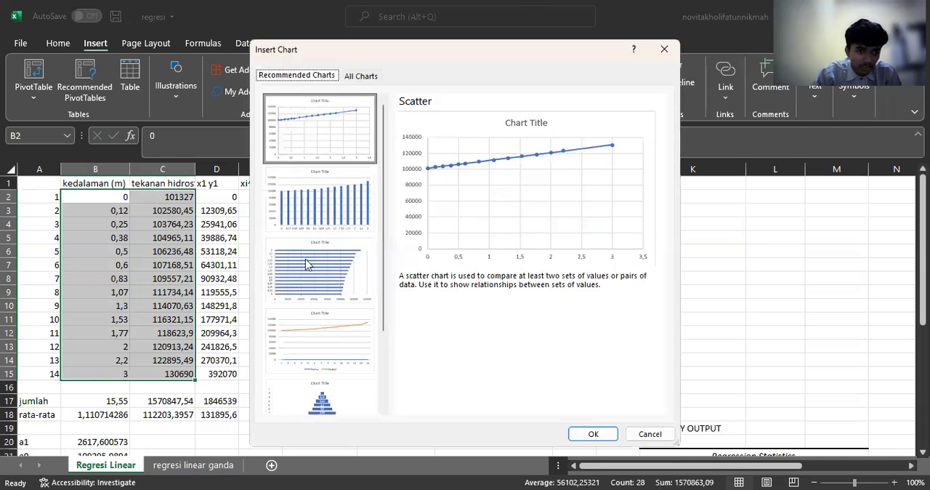
left_click(314, 219)
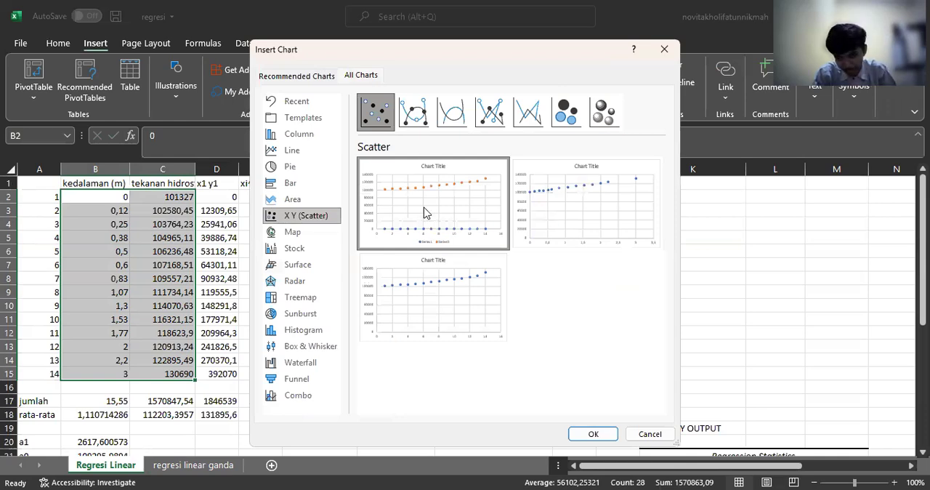
mouse_move(415, 212)
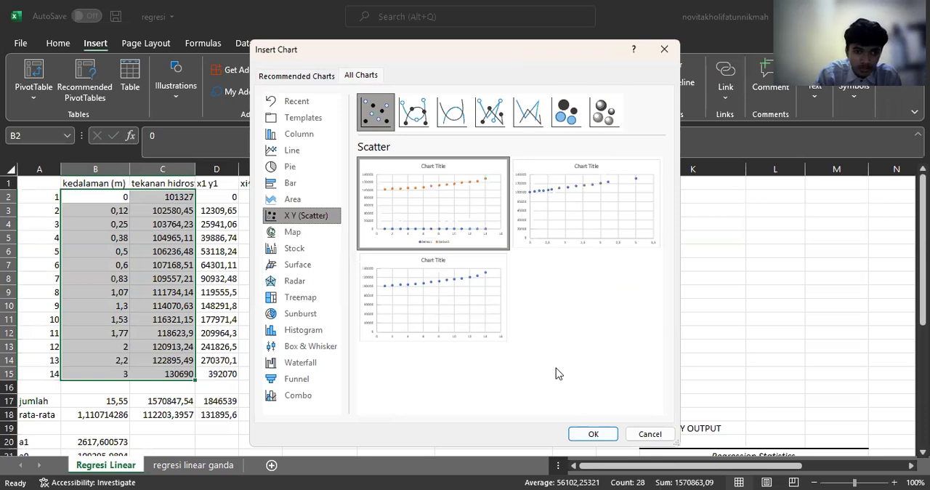
mouse_move(585, 222)
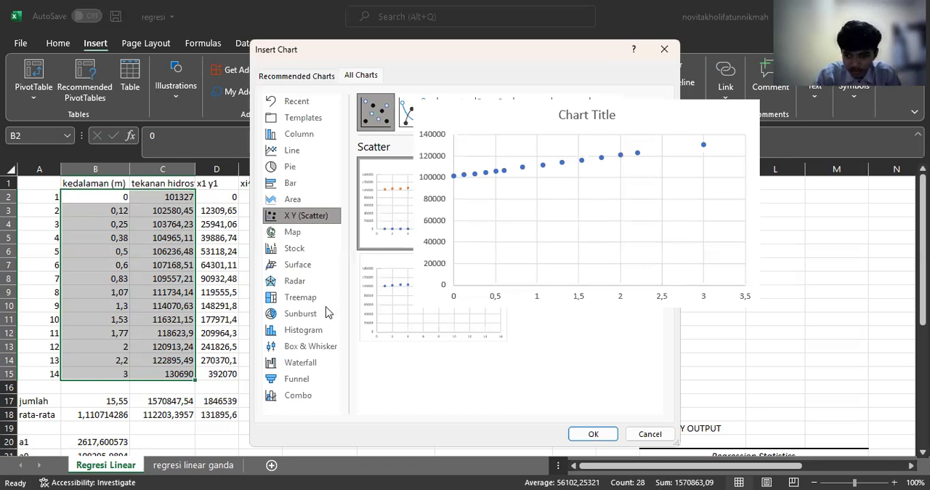
key("Return")
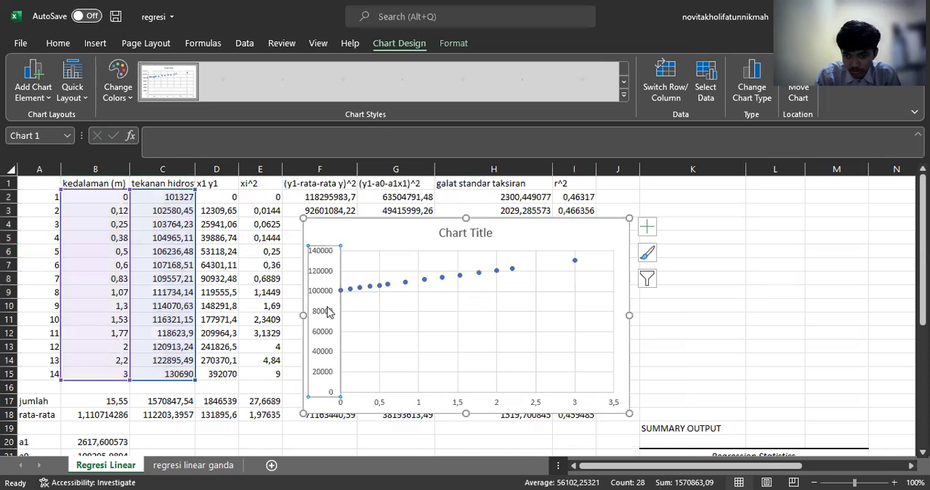
Step: Set the minimum bound of the chart's vertical axis to 100000 and close the axis formatting
double_click(329, 311)
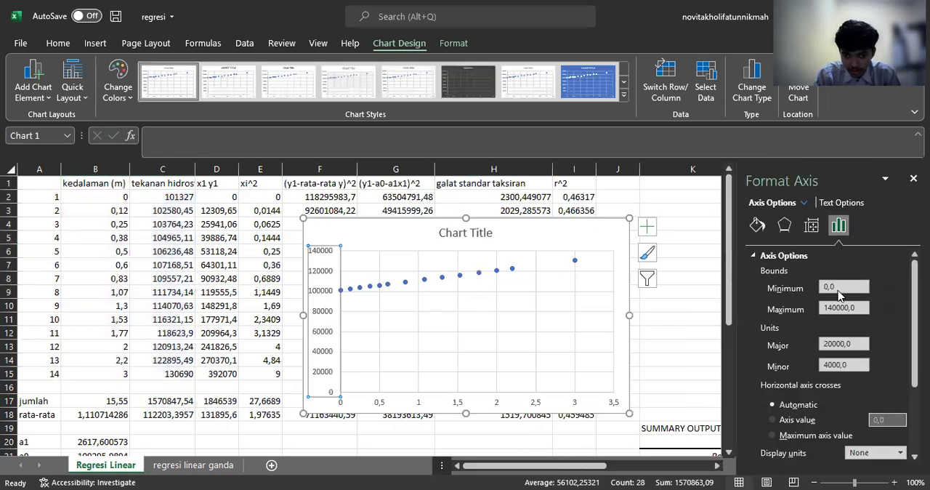
key("BackSpace")
key("BackSpace")
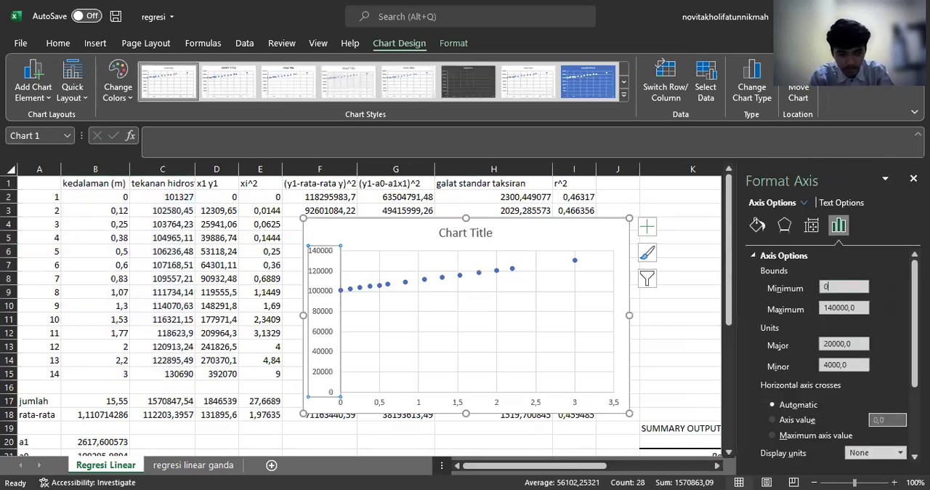
key("BackSpace")
type("100000")
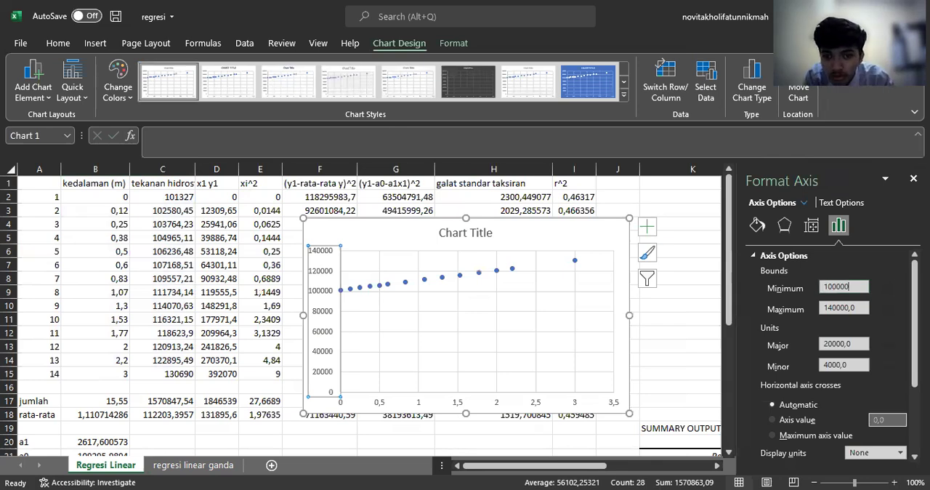
key("Return")
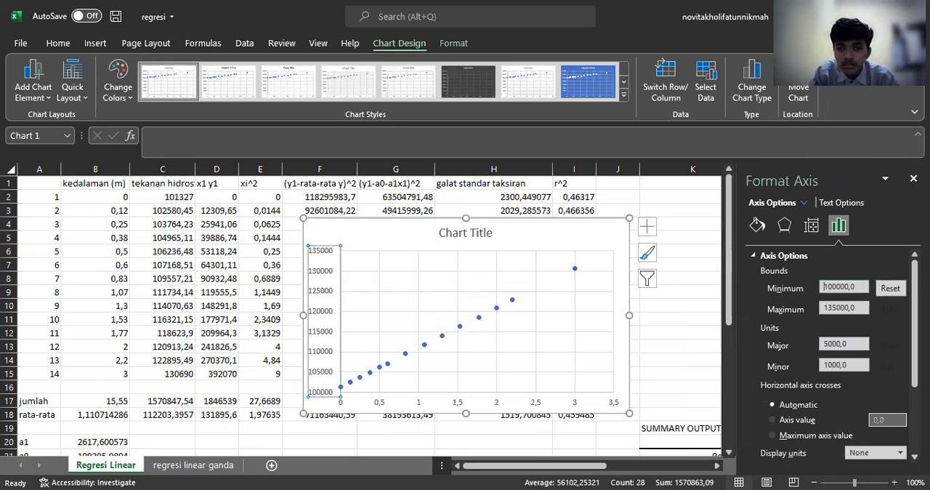
left_click(647, 252)
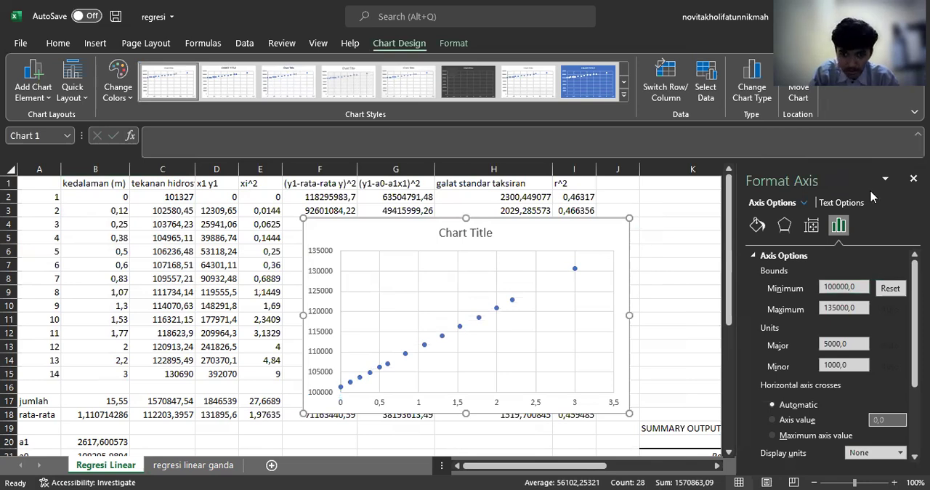
left_click(913, 179)
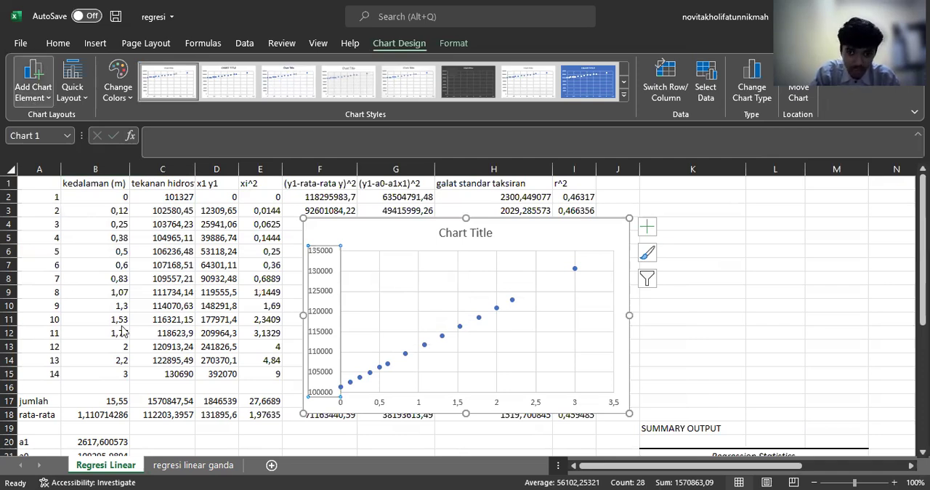
Step: Add a linear trendline to the scatter series and select that trendline
left_click(254, 216)
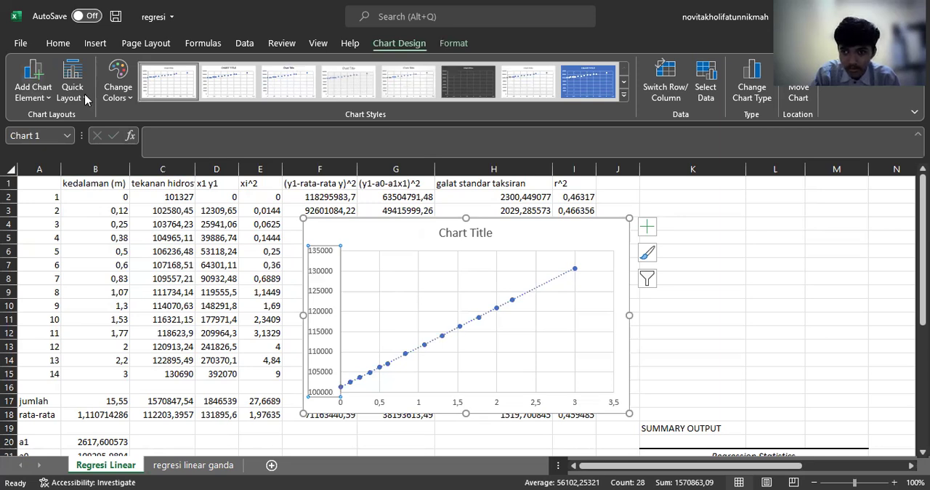
left_click(453, 42)
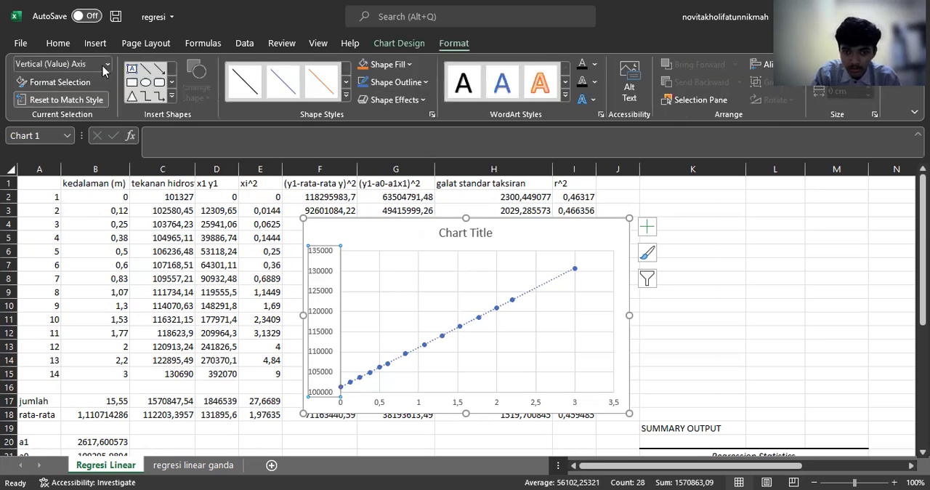
left_click(107, 64)
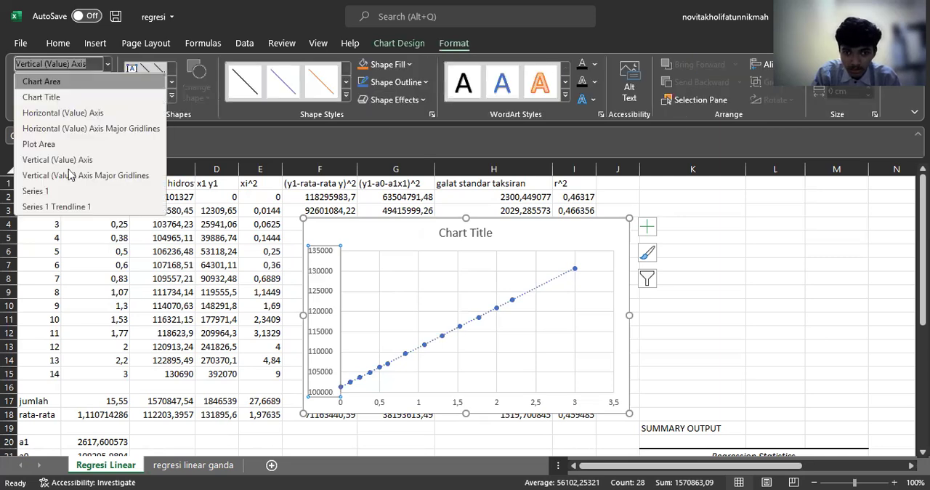
left_click(93, 207)
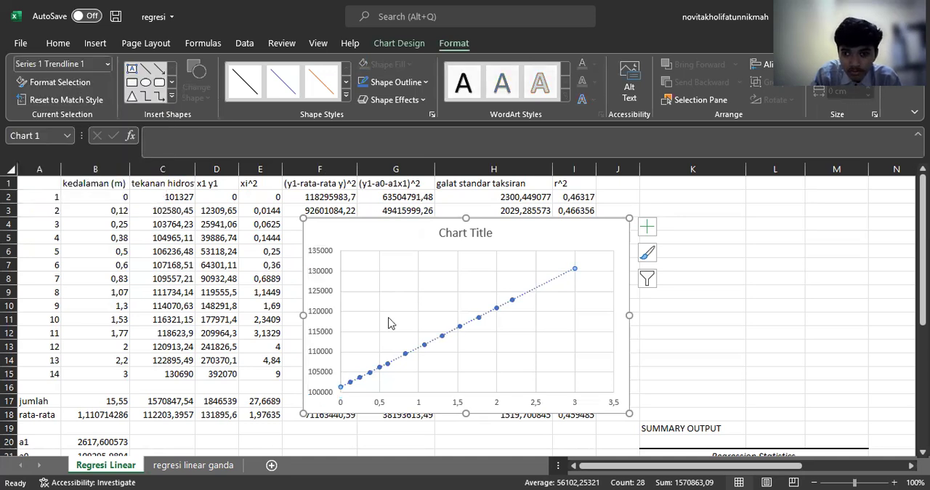
Step: Display the linear trendline's equation on the chart
right_click(417, 346)
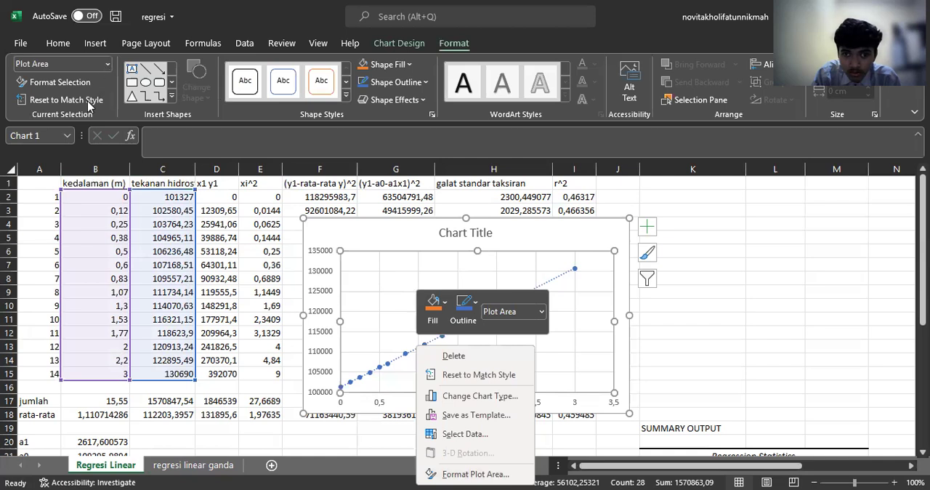
left_click(107, 64)
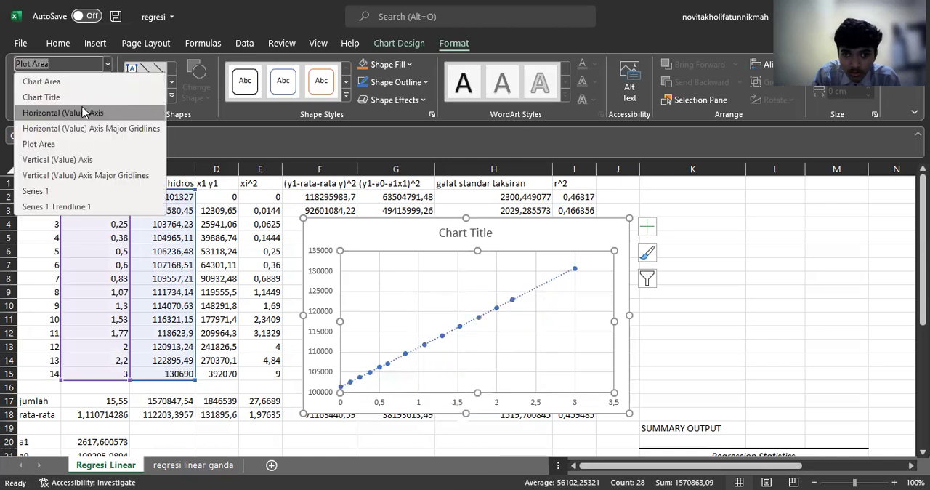
left_click(71, 210)
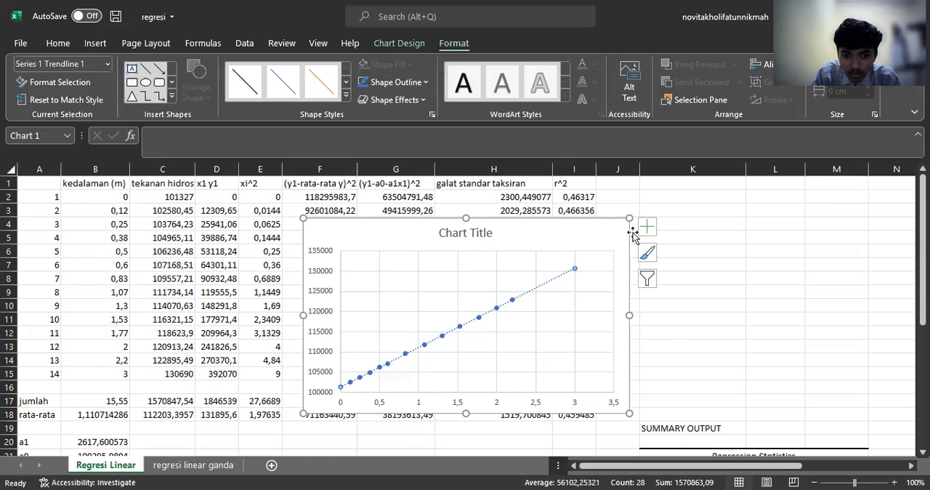
left_click(645, 252)
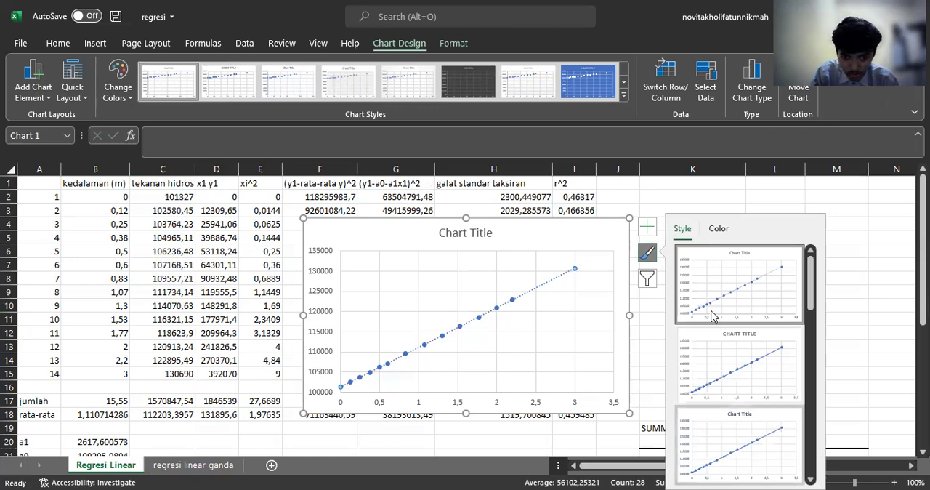
left_click(647, 253)
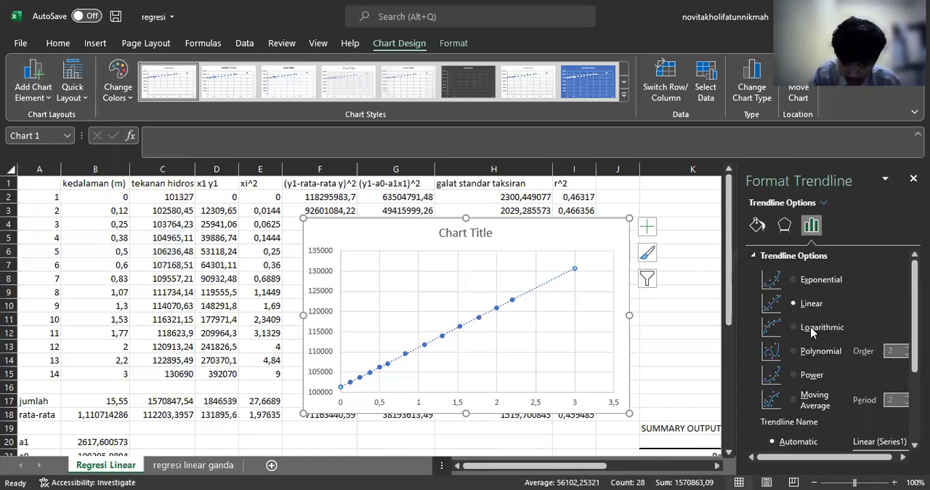
scroll(770, 429, "down", 3)
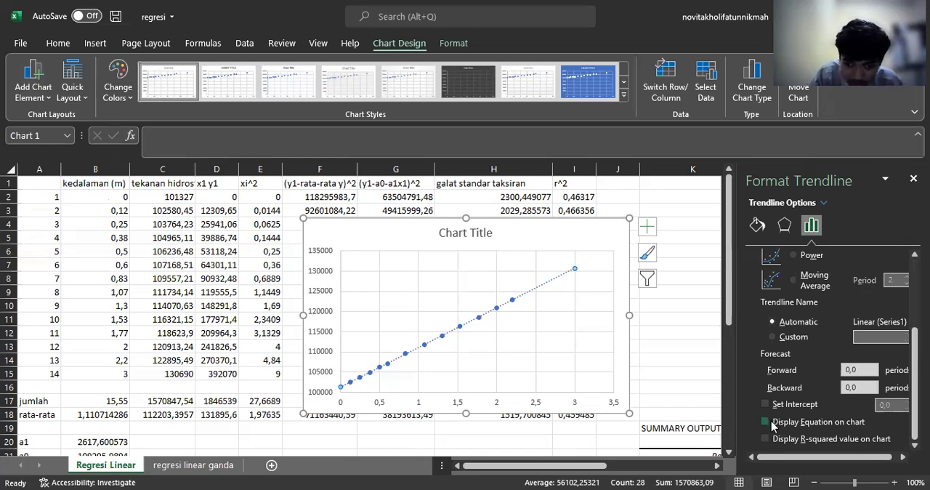
left_click(766, 422)
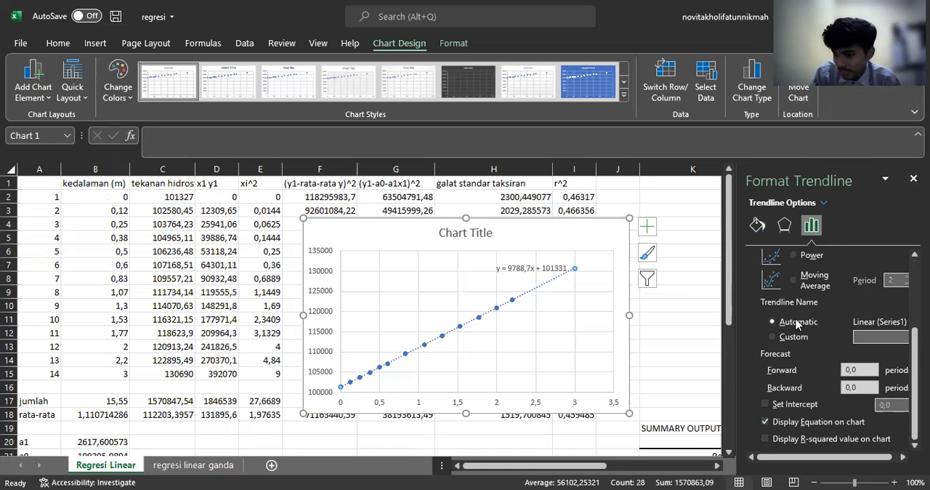
Step: Change the trendline to a solid line and move the chart slightly up and to the right on the sheet
left_click(761, 227)
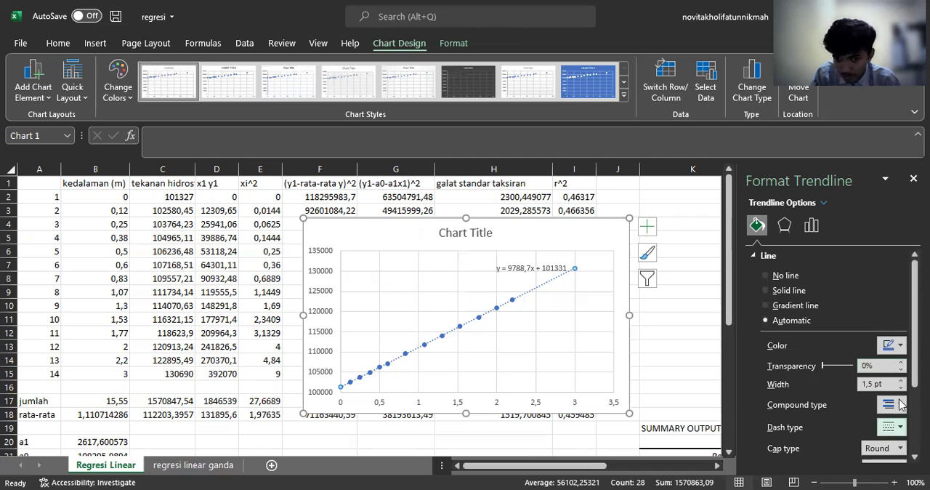
left_click(906, 244)
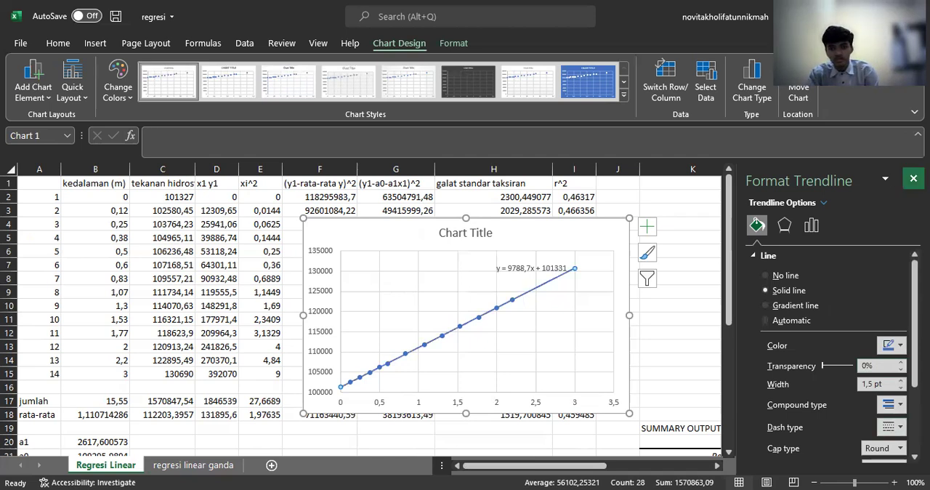
left_click(913, 178)
left_click_drag(493, 240, 553, 220)
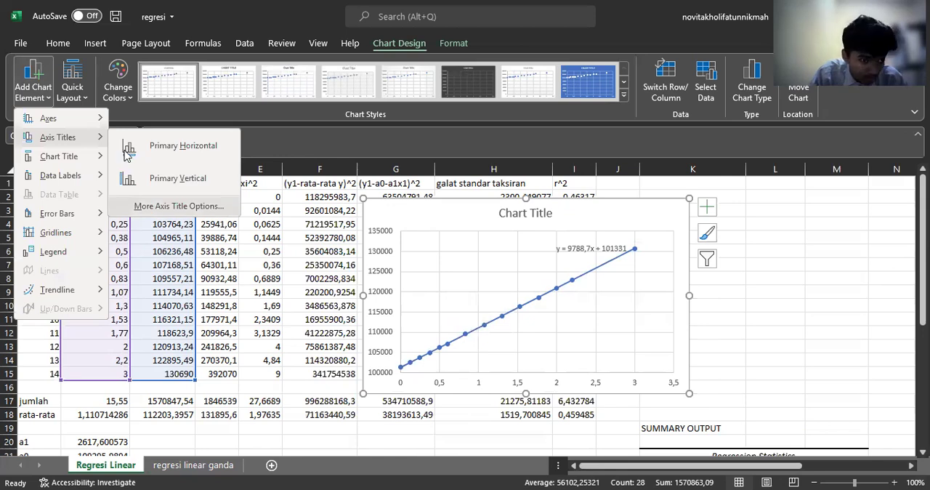
Step: Add a primary horizontal axis title to the chart reading "kedalaman (m)"
left_click(126, 153)
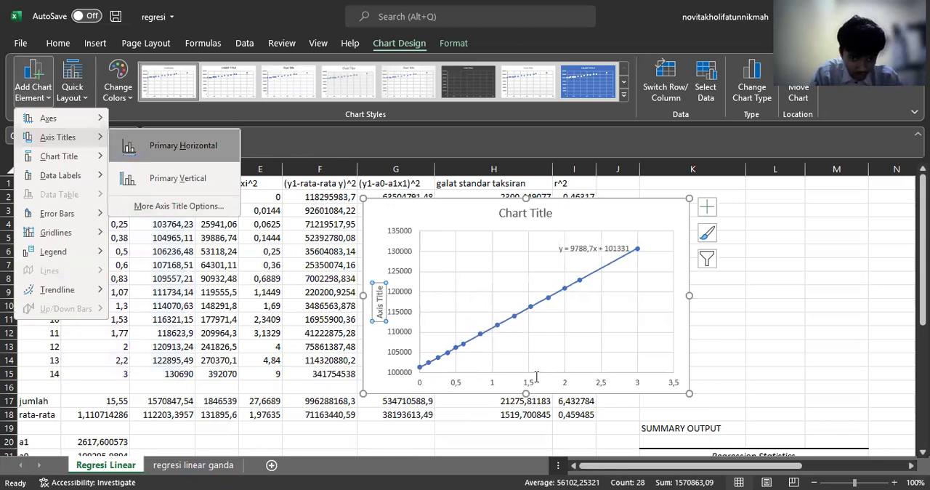
double_click(536, 376)
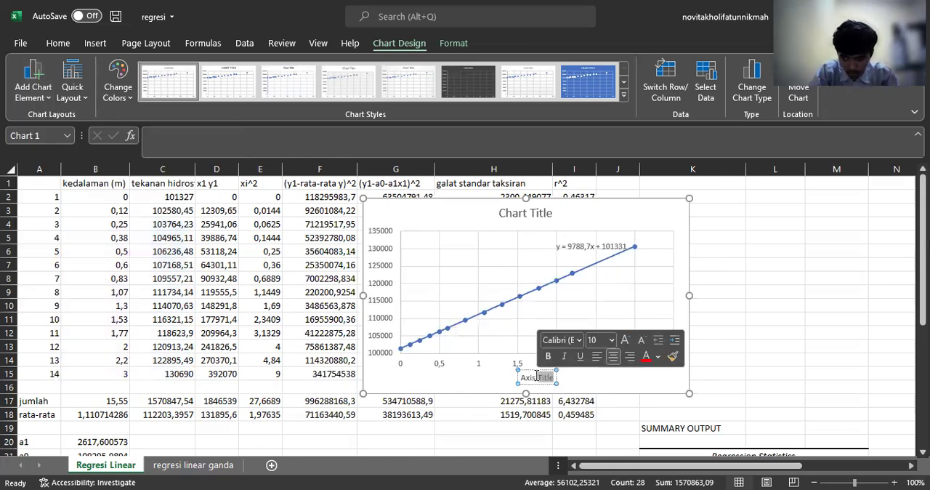
key("BackSpace")
key("BackSpace")
key("BackSpace")
key("BackSpace")
key("BackSpace")
key("BackSpace")
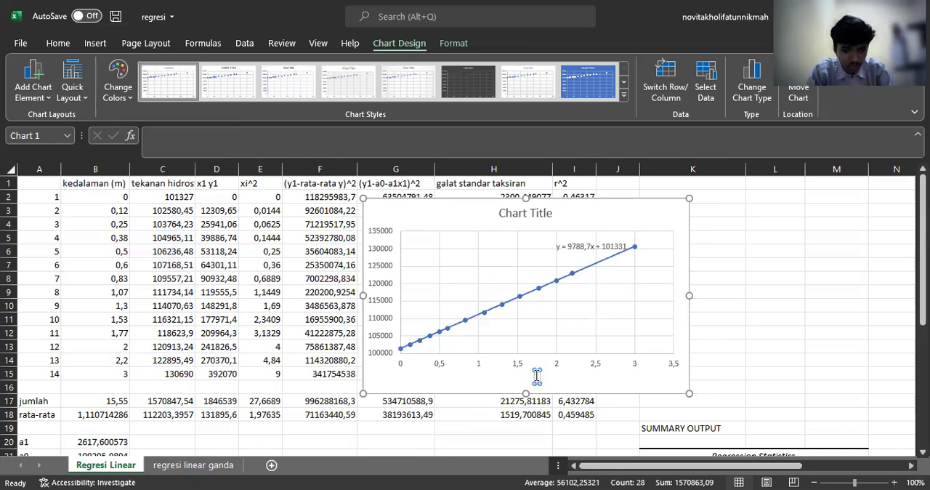
type("kedalama")
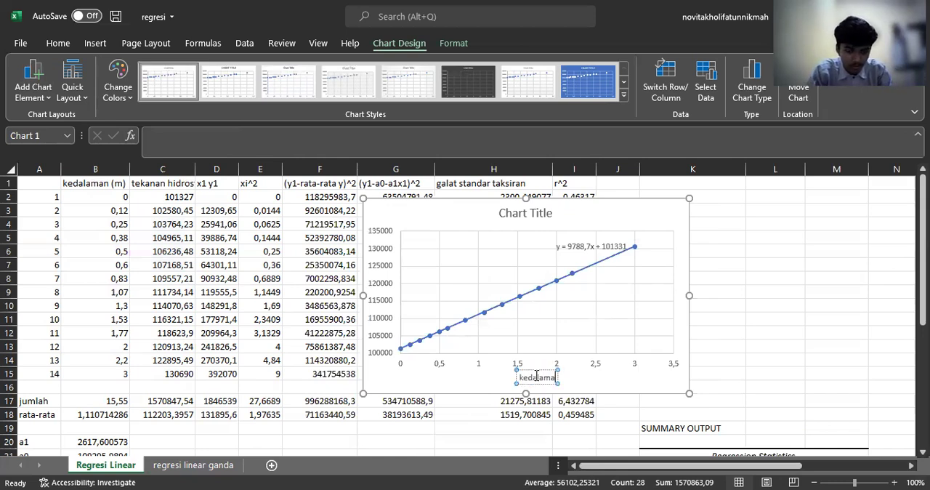
type("n (m")
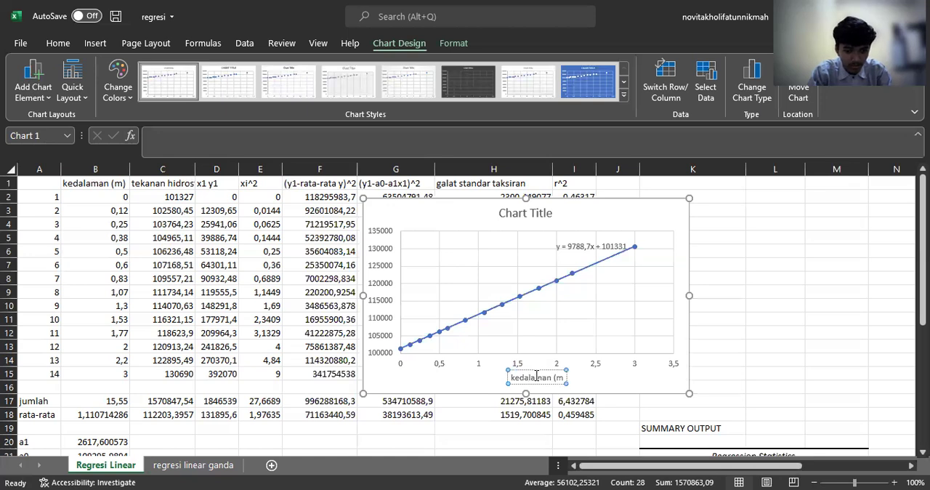
type(")")
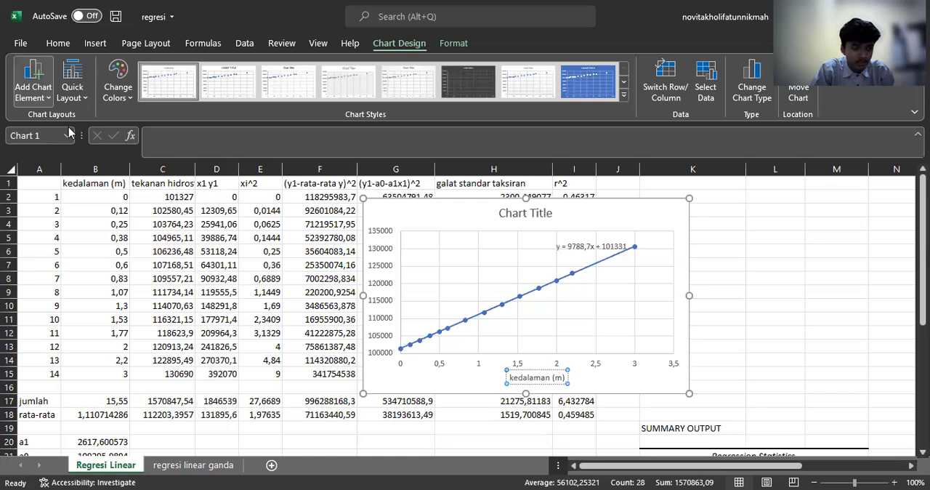
Step: Add a primary vertical axis title to the chart and clear its placeholder text
left_click(149, 187)
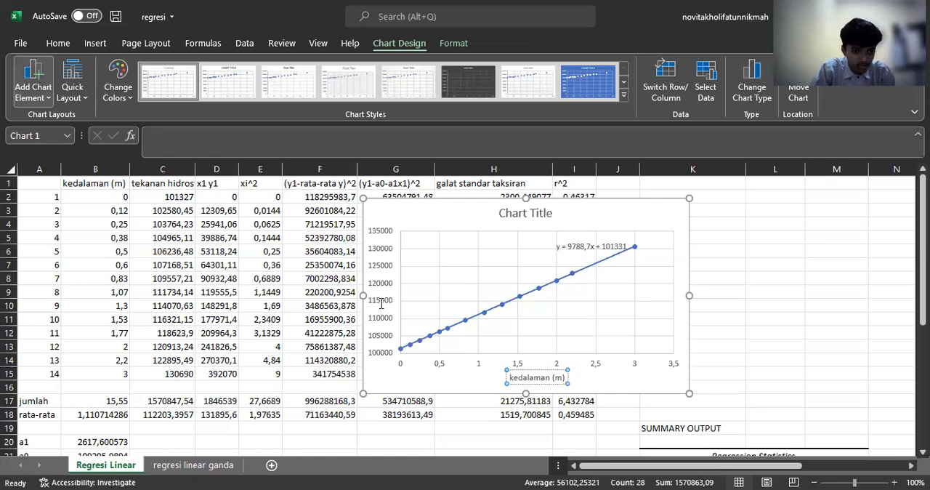
double_click(380, 305)
double_click(379, 304)
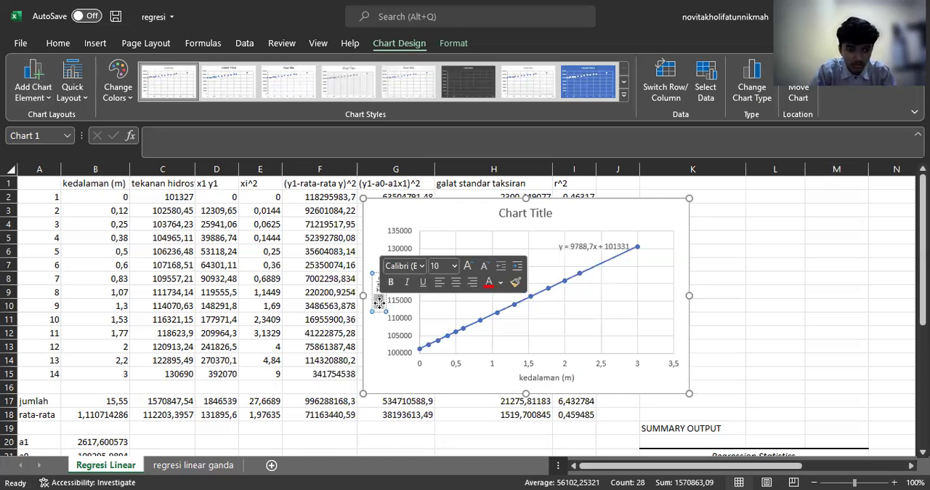
key("BackSpace")
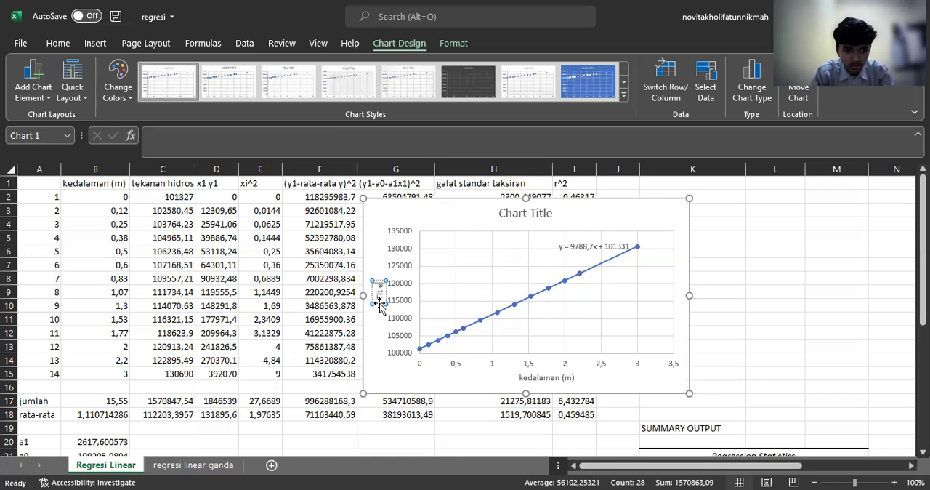
key("BackSpace")
key("BackSpace")
key("BackSpace")
key("BackSpace")
key("BackSpace")
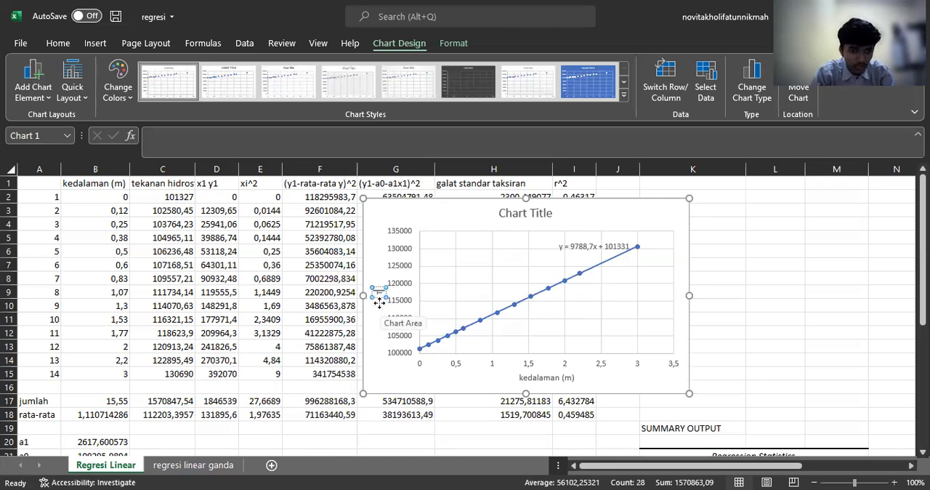
Step: Enter "Tekanan Hidrostatis (Pa)" as the vertical axis title and deselect the chart
type("tekanan")
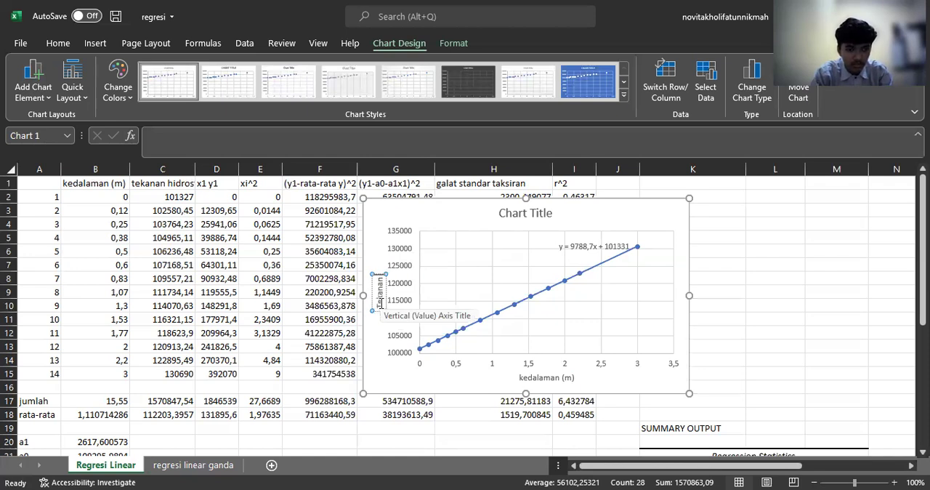
type(" Hidro")
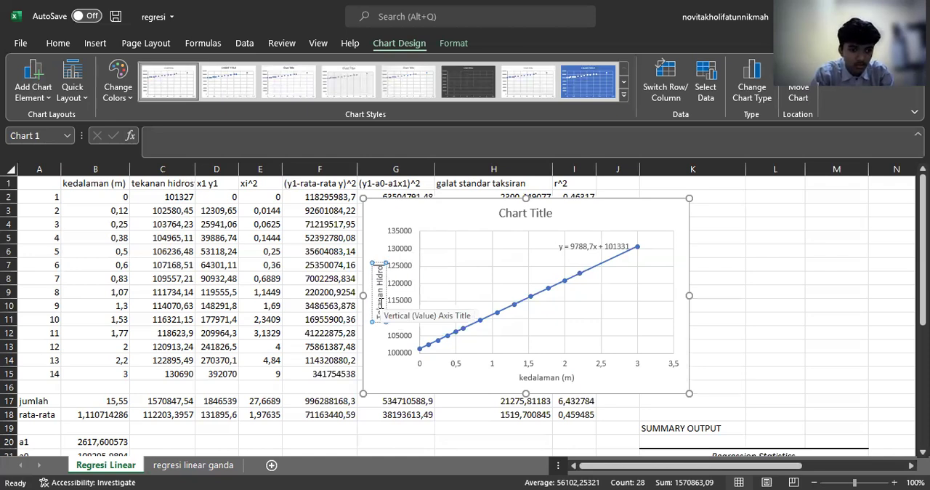
type("statis (P")
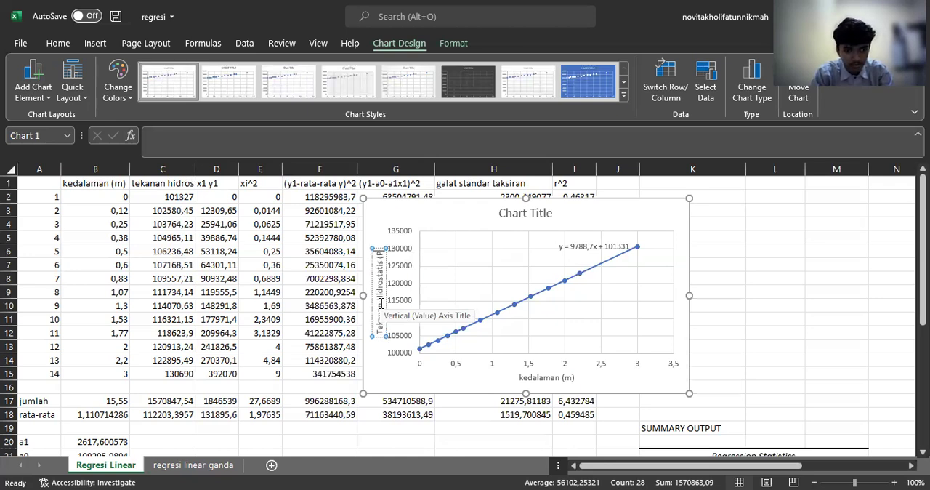
type("a)")
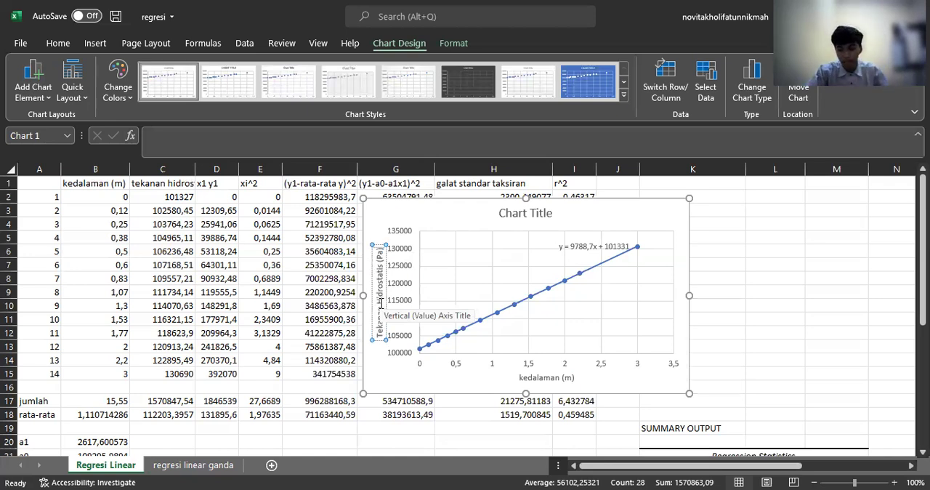
key("Escape")
key("Escape")
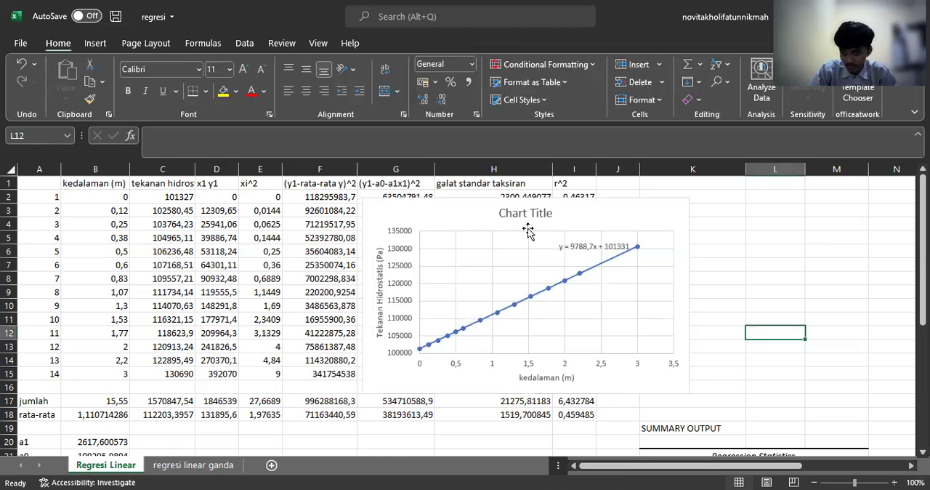
Step: Move the chart over columns H to L beside the data table, and remove it from the sheet
left_click_drag(603, 222, 669, 228)
left_click_drag(604, 235, 651, 242)
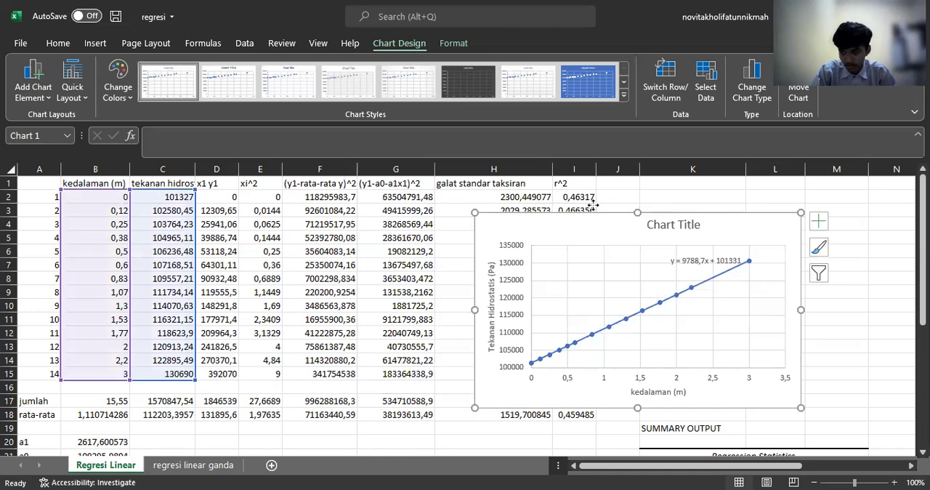
left_click_drag(517, 214, 566, 187)
left_click_drag(567, 322, 481, 311)
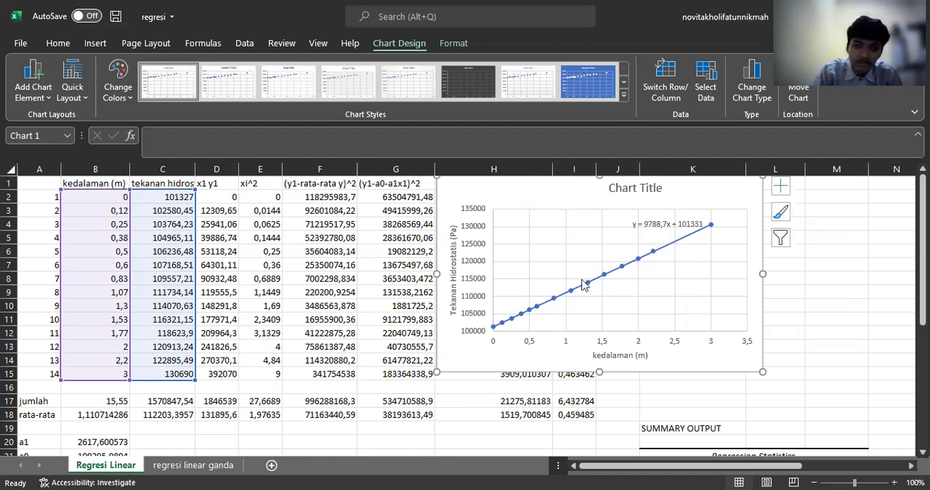
mouse_move(567, 203)
left_mouse_down()
mouse_move(541, 226)
mouse_move(557, 196)
left_mouse_up()
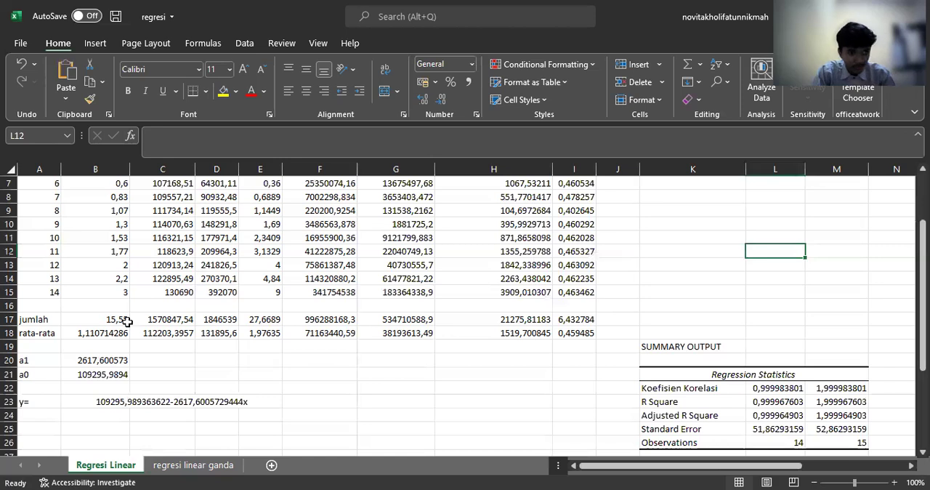
Step: Examine the existing SUMMARY OUTPUT block, including the regression statistics, ANOVA and coefficients, alongside the a1, a0 and y= results
scroll(221, 295, "down", 2)
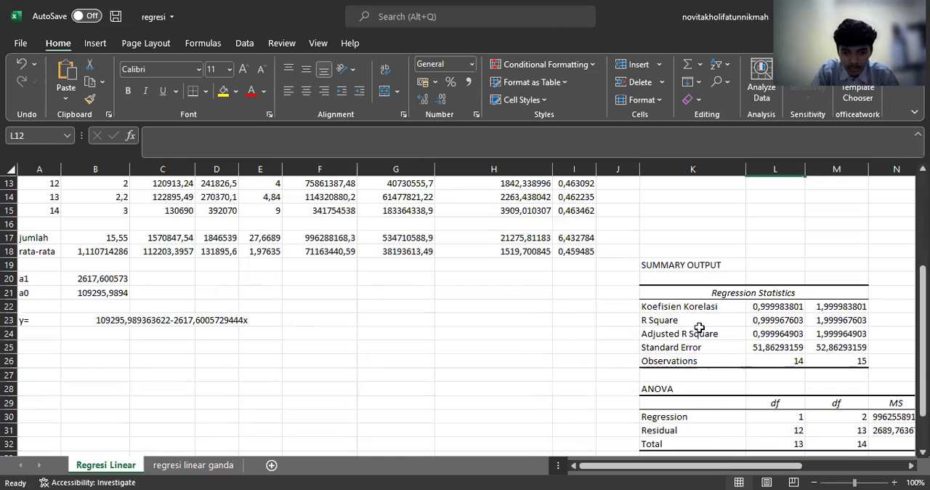
scroll(699, 327, "down", 2)
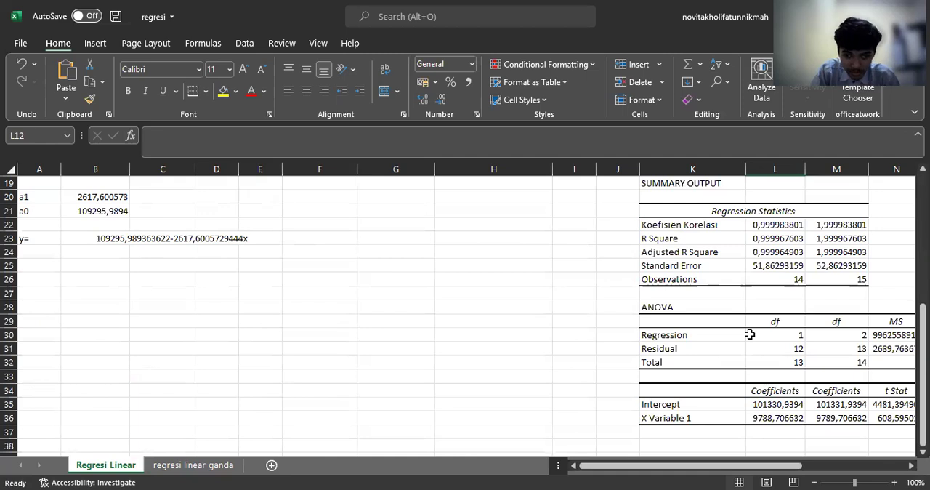
scroll(729, 311, "up", 1)
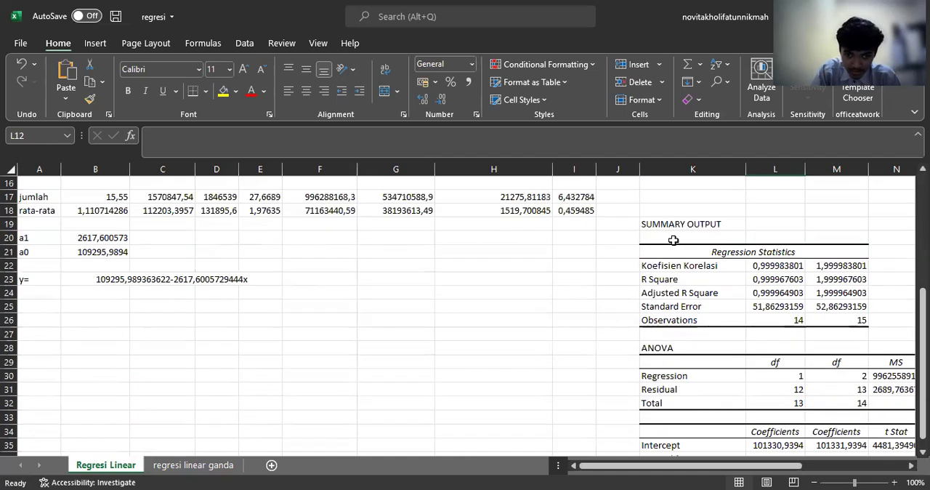
scroll(743, 319, "down", 4)
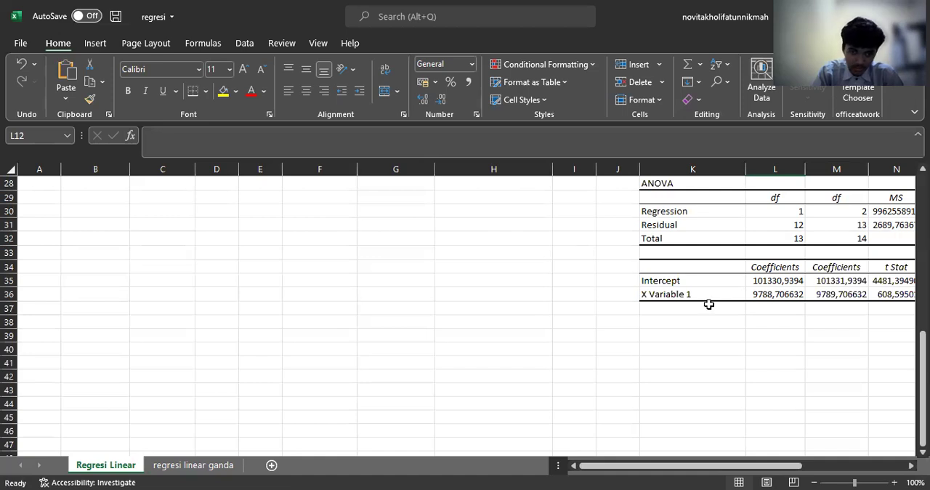
scroll(688, 309, "up", 7)
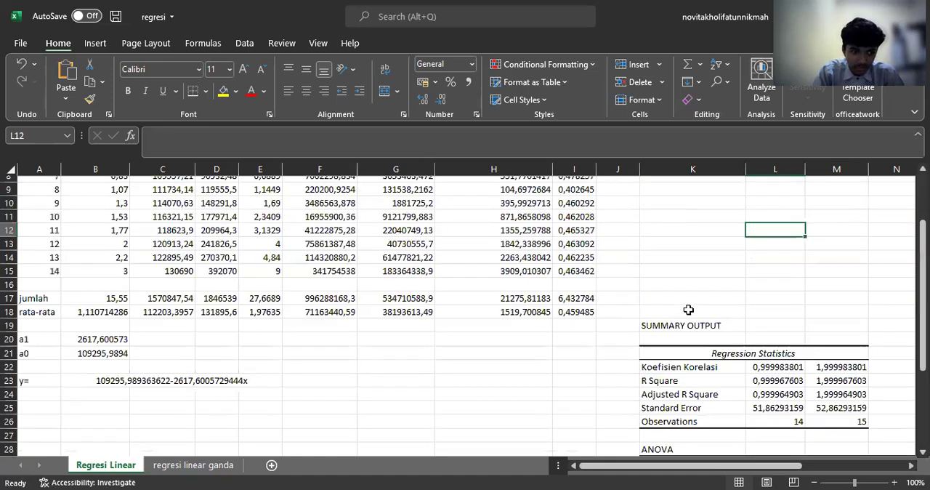
scroll(688, 309, "up", 2)
scroll(690, 282, "down", 4)
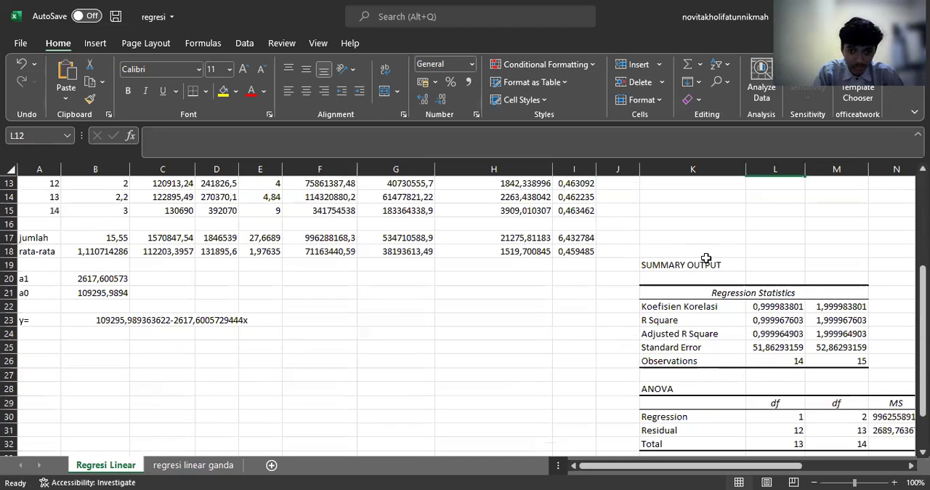
left_click(701, 267)
scroll(719, 326, "down", 1)
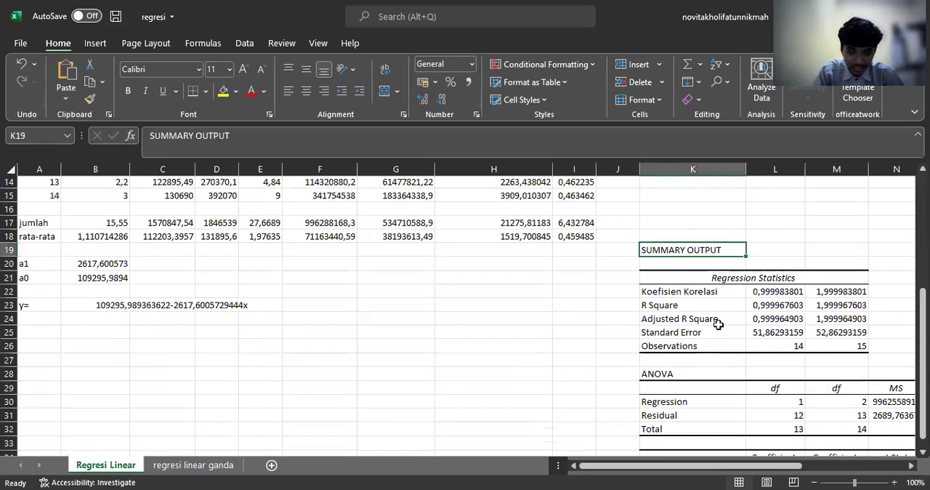
scroll(704, 303, "up", 1)
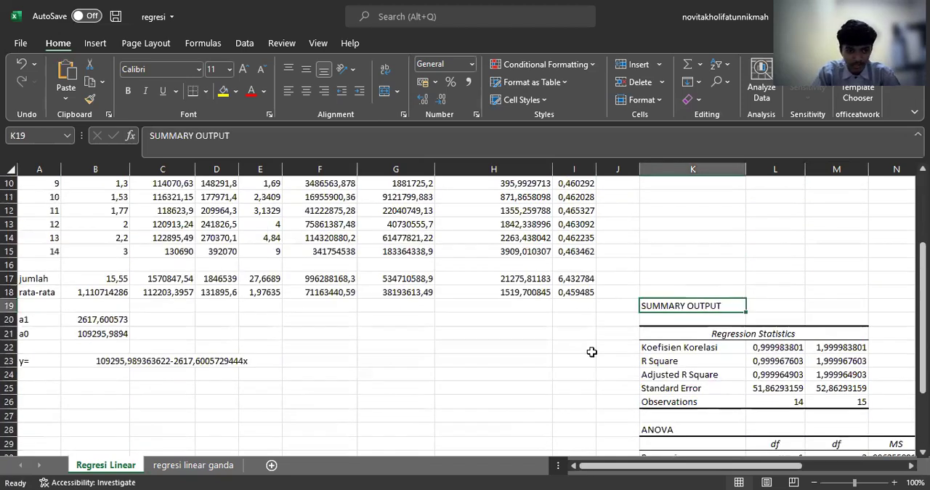
scroll(259, 342, "down", 3)
scroll(273, 338, "up", 4)
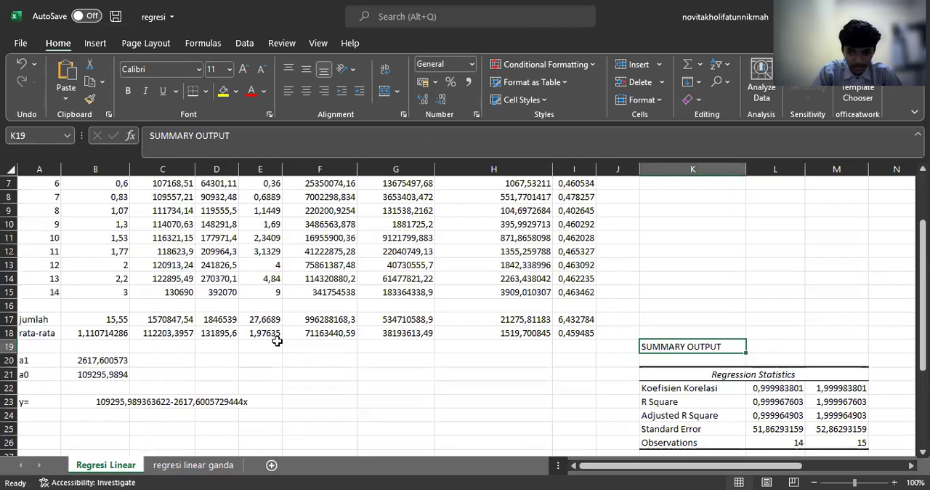
scroll(277, 341, "up", 2)
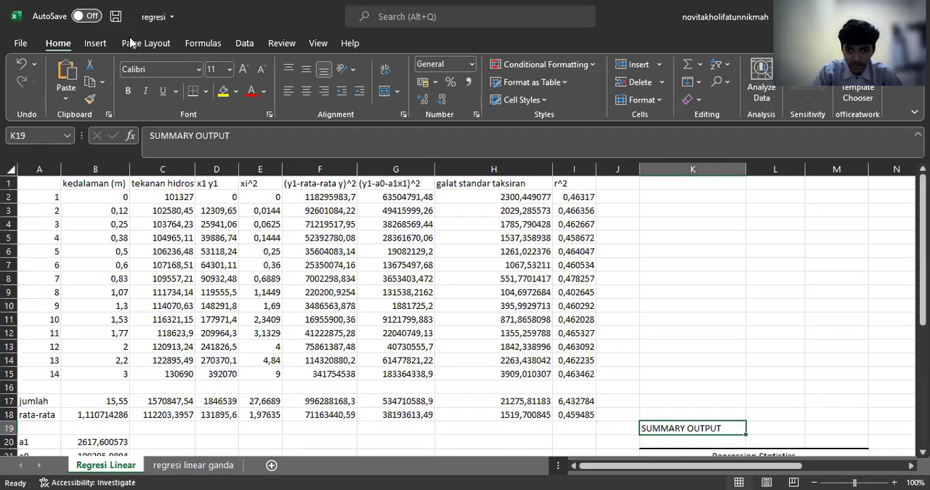
Step: Open the Excel add-ins manager from the program options and keep the Analysis ToolPak enabled for data analysis
left_click(242, 44)
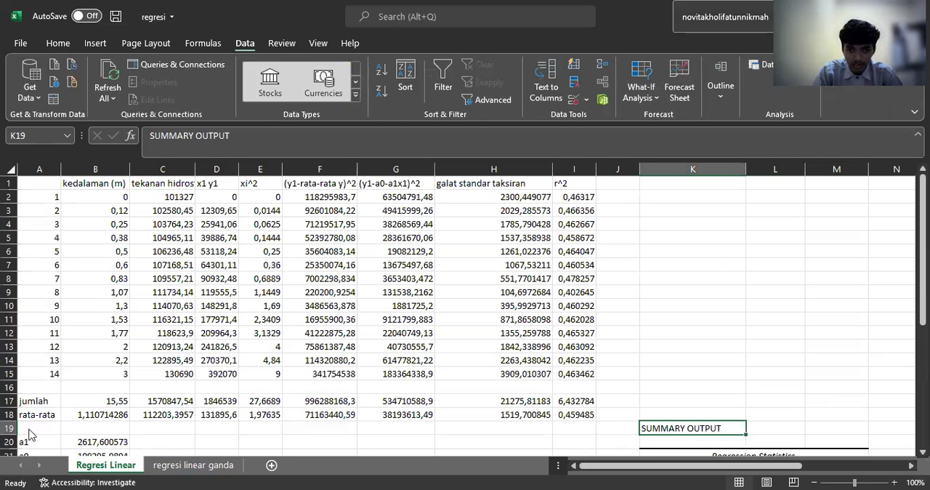
key("alt+f")
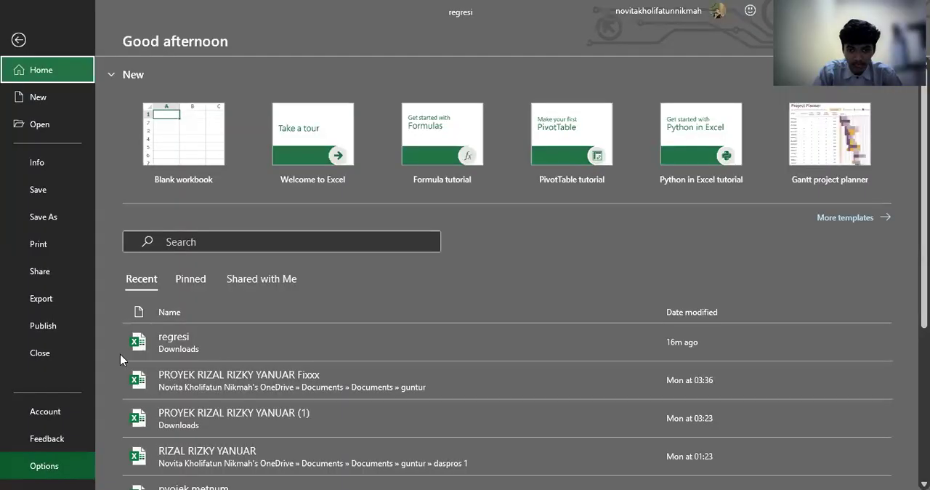
key("t")
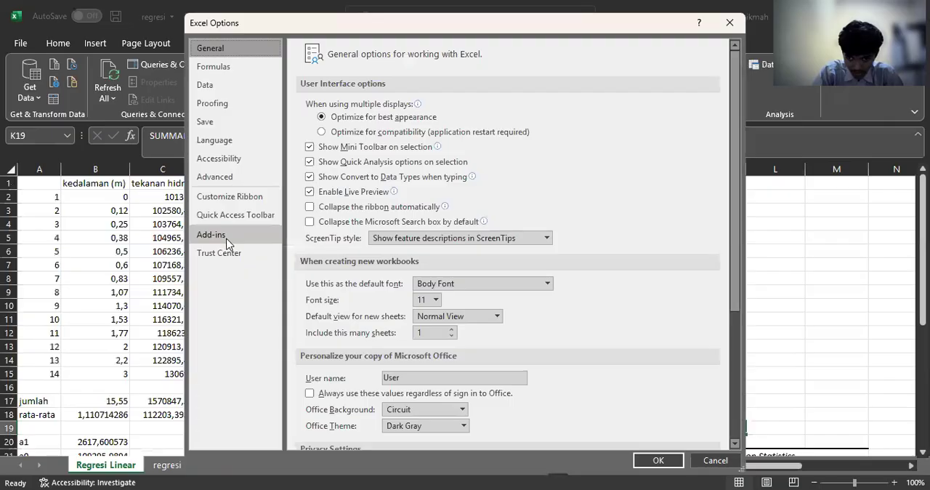
left_click(238, 235)
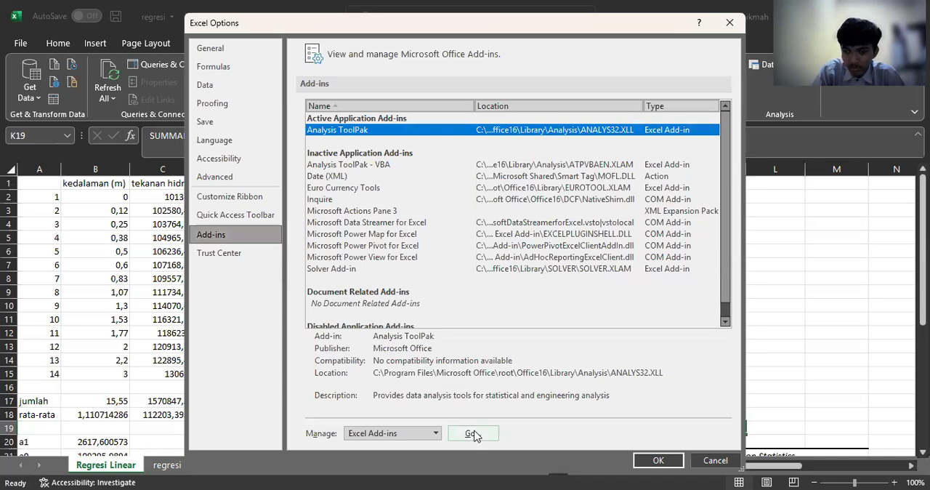
left_click(473, 434)
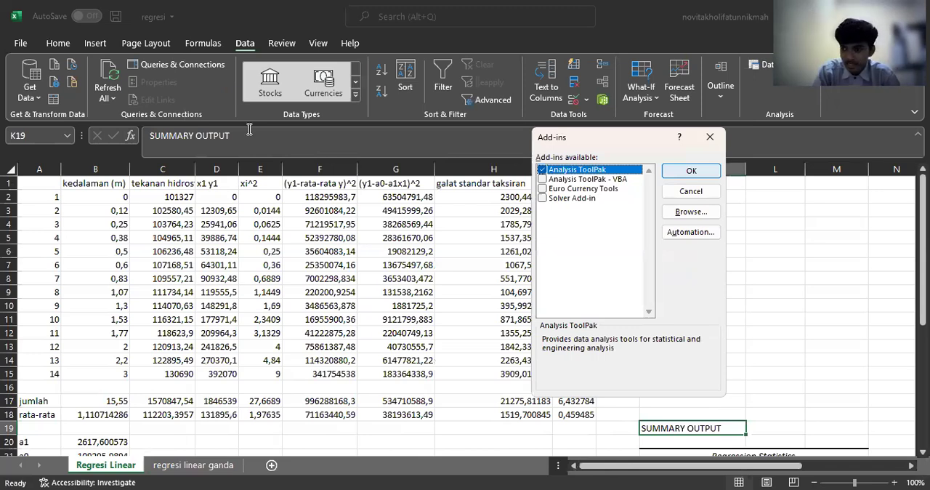
key("Return")
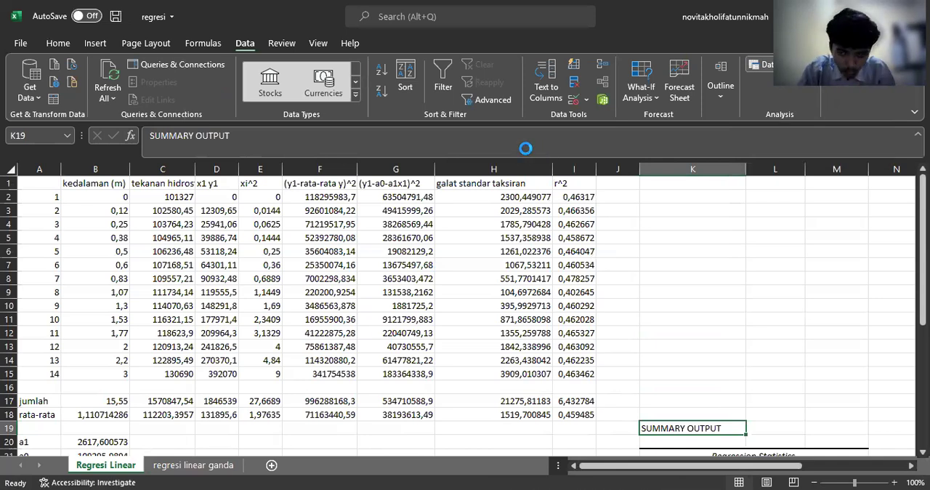
Step: Start a Regression analysis with input Y range $C$2:$C$15 and input X range $B$2:$B$15
left_click(534, 273)
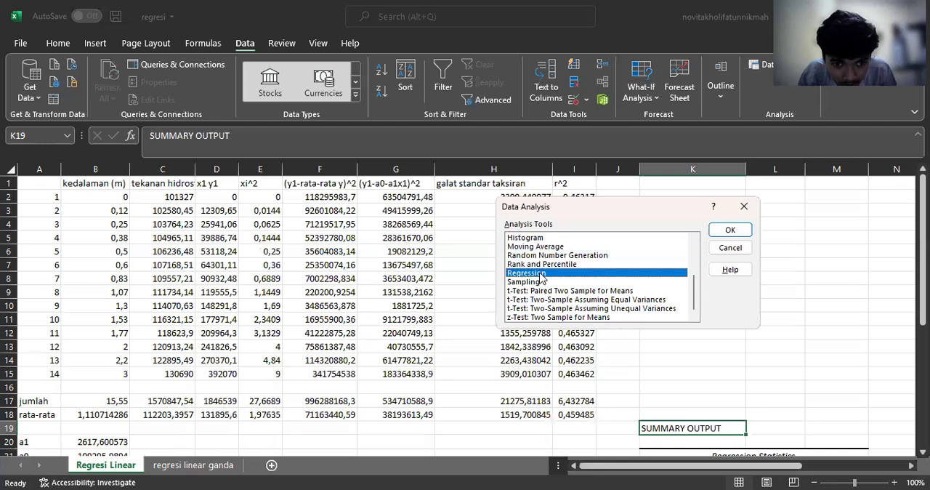
left_click(717, 231)
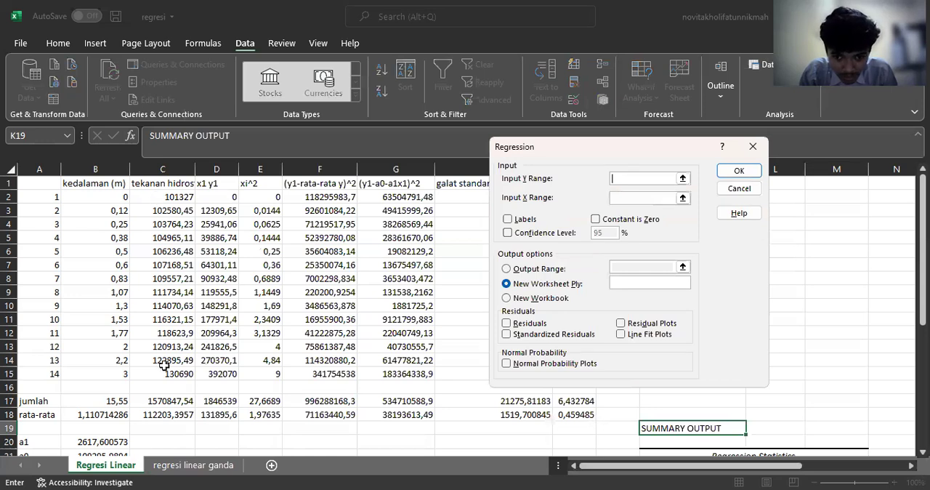
left_click(649, 199)
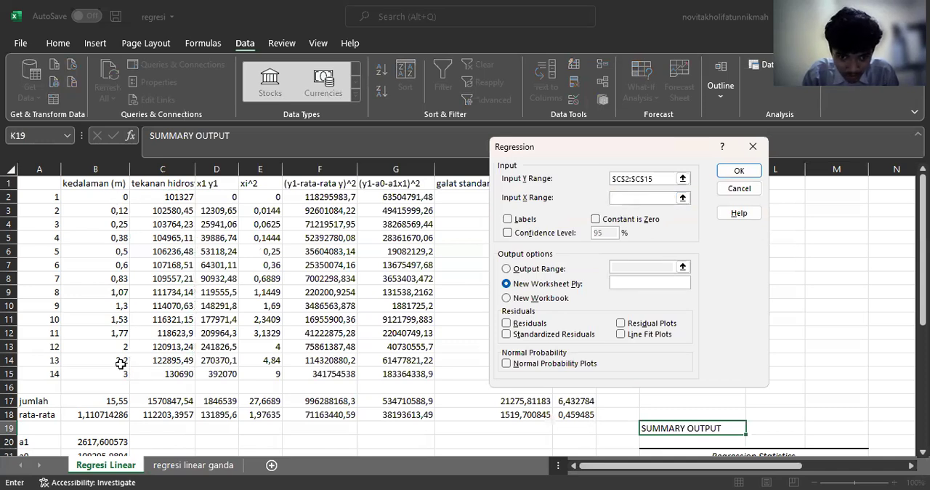
Step: Direct the regression output to the current sheet, with cell $B$45 as the output range
left_click(511, 268)
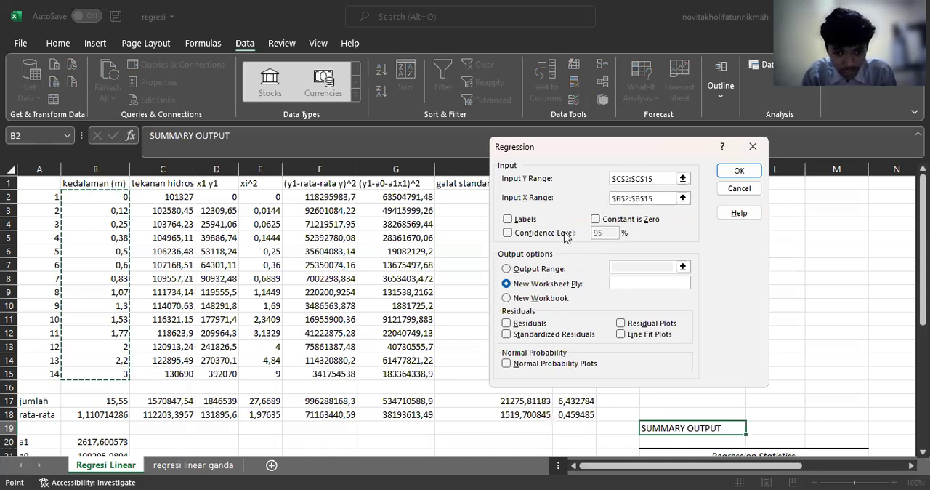
left_click(622, 265)
scroll(276, 302, "down", 5)
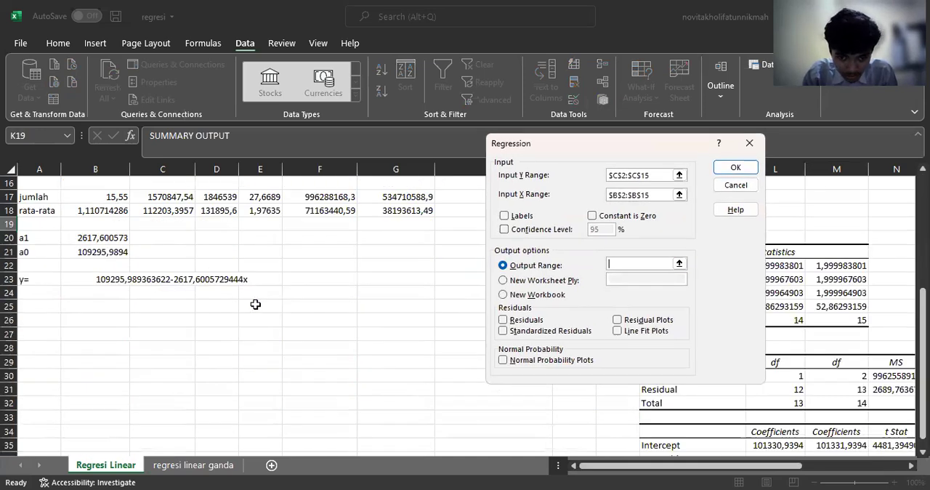
scroll(160, 279, "down", 3)
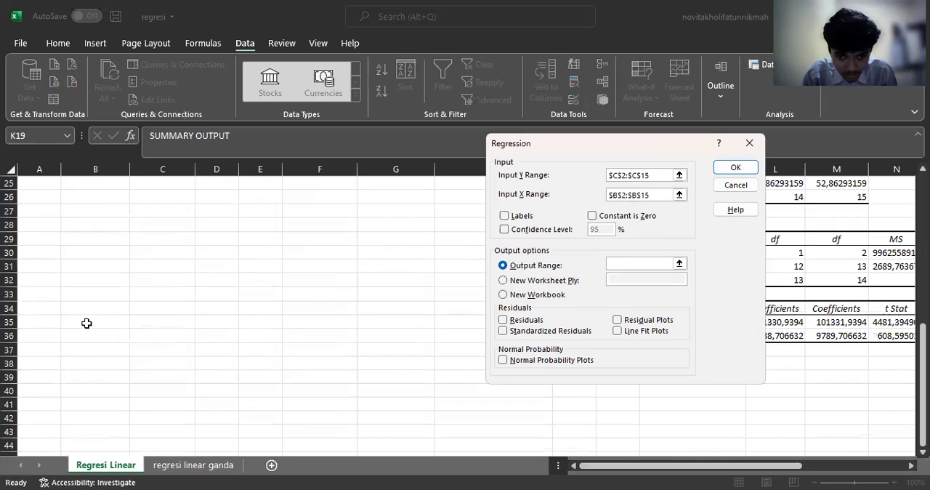
scroll(87, 323, "down", 4)
left_click(85, 290)
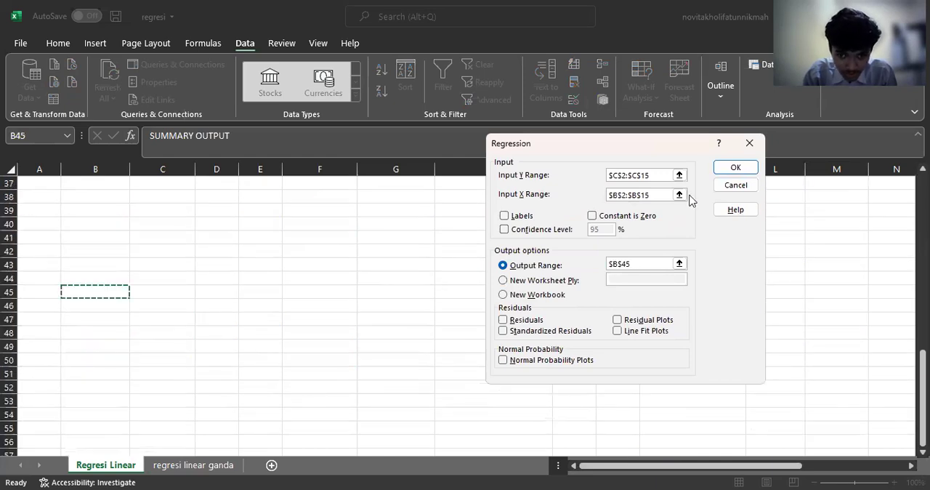
Step: Run the Regression analysis with the chosen ranges to generate the summary output at B45, and deselect the resulting block
left_click(733, 168)
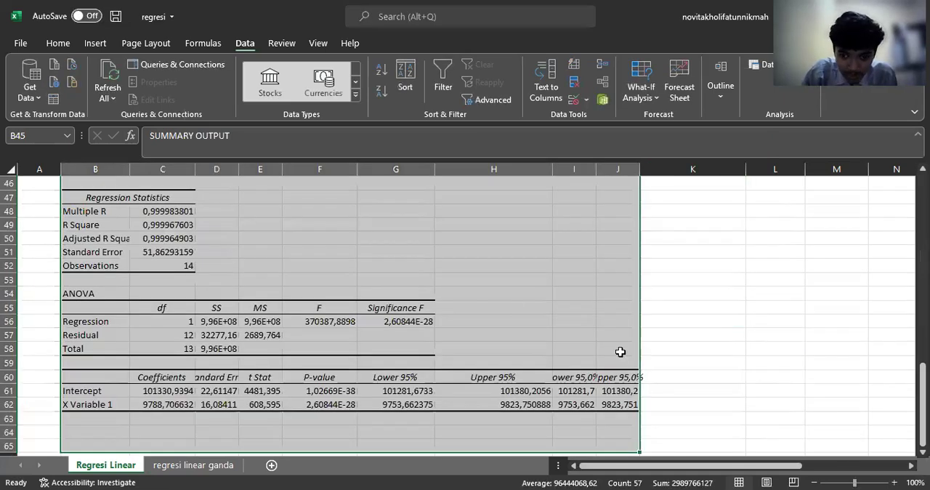
left_click(664, 347)
Step: Review the manual calculation table, the a1, a0 and y= results, and the earlier SUMMARY OUTPUT block starting at K19
scroll(614, 287, "up", 5)
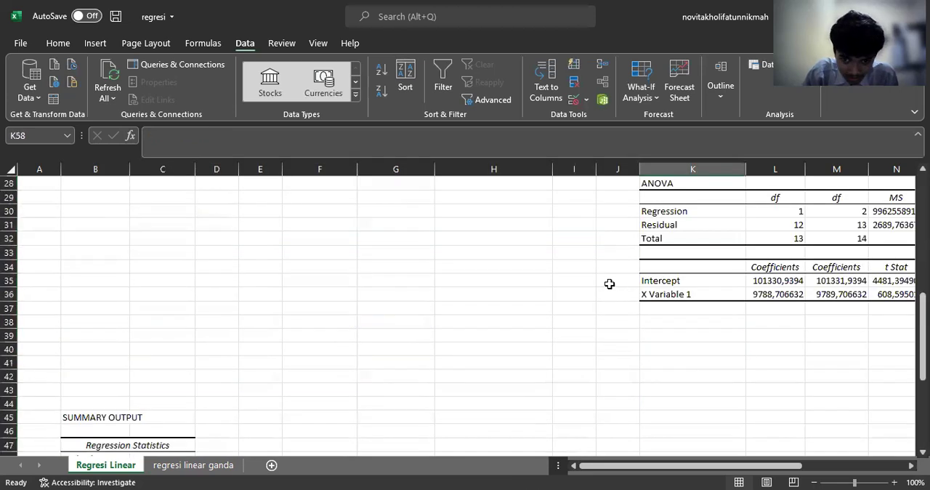
scroll(596, 270, "up", 9)
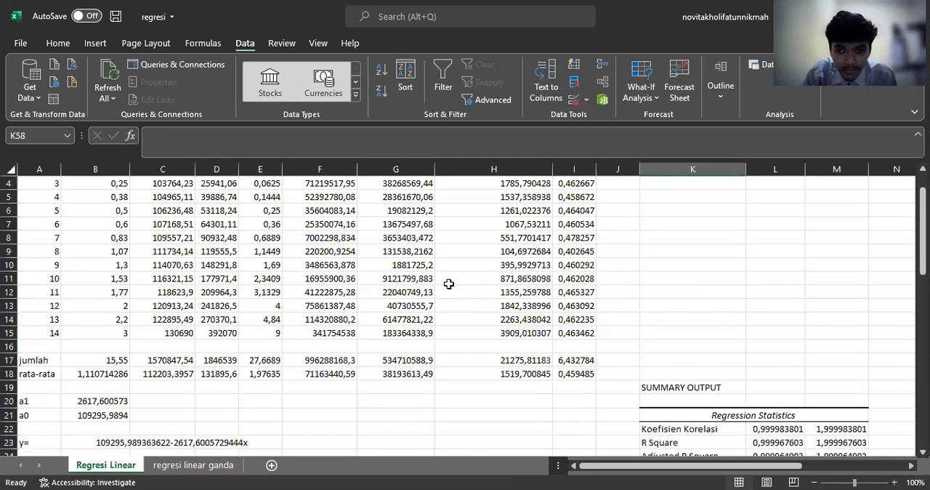
scroll(448, 283, "down", 8)
scroll(447, 280, "up", 7)
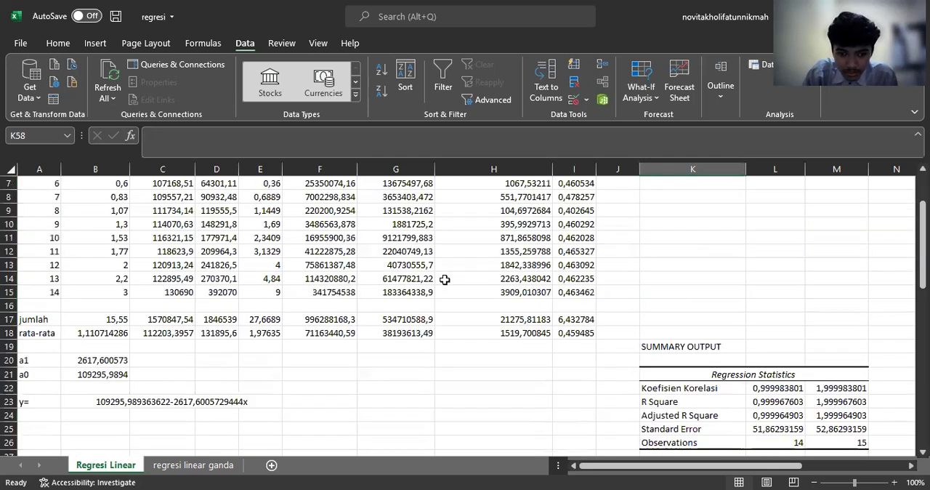
scroll(709, 330, "down", 3)
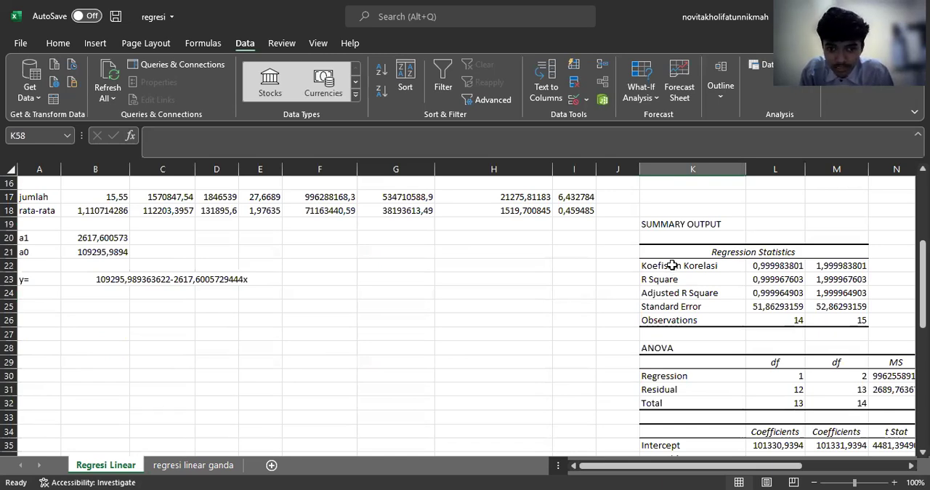
scroll(633, 272, "up", 5)
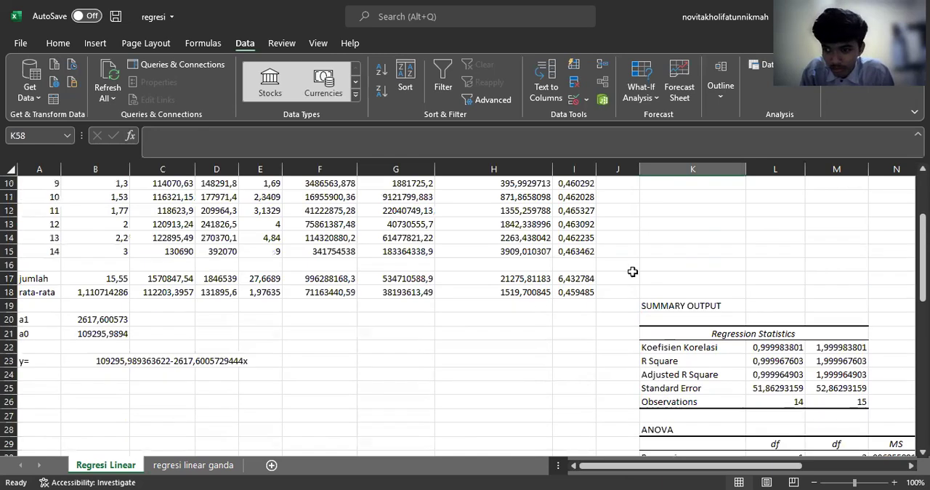
scroll(668, 243, "down", 6)
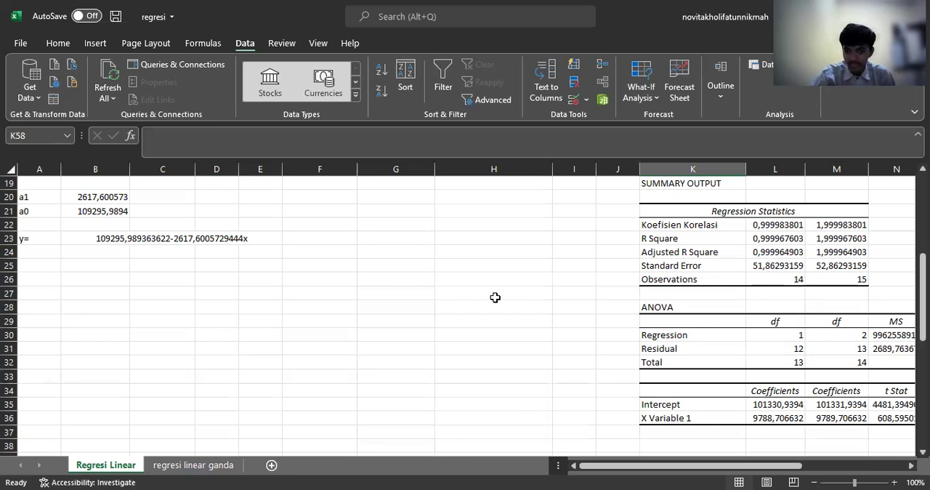
scroll(402, 297, "up", 4)
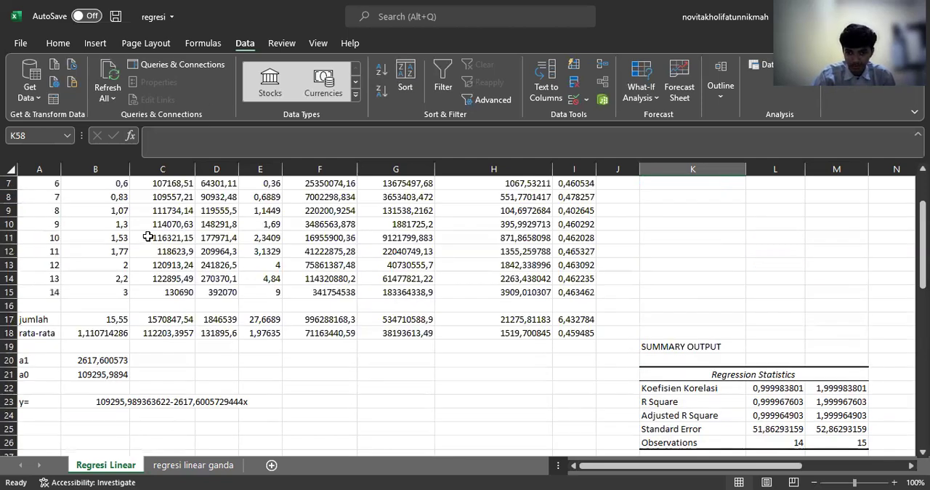
Step: Insert an X Y (Scatter) chart of hydrostatic pressure against depth from the data in B2:C15
scroll(123, 226, "up", 2)
left_click_drag(111, 205, 157, 347)
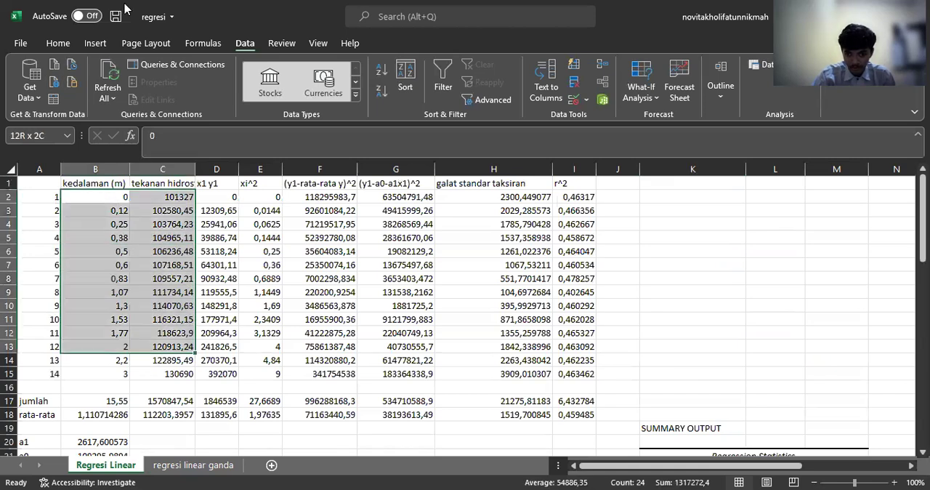
left_click(105, 42)
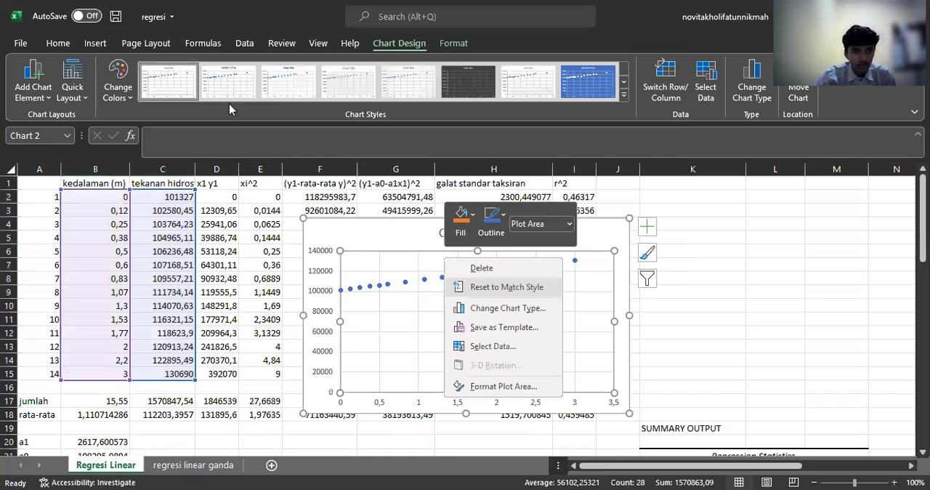
left_click(102, 44)
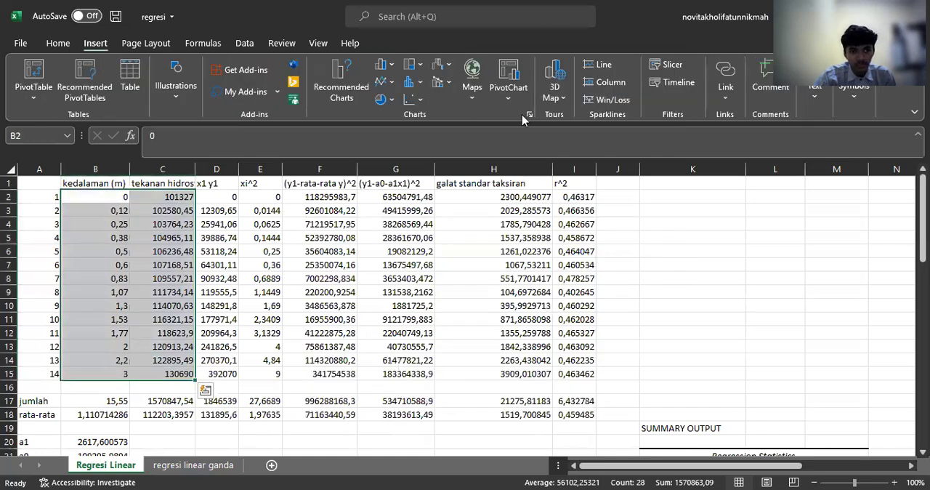
left_click(529, 114)
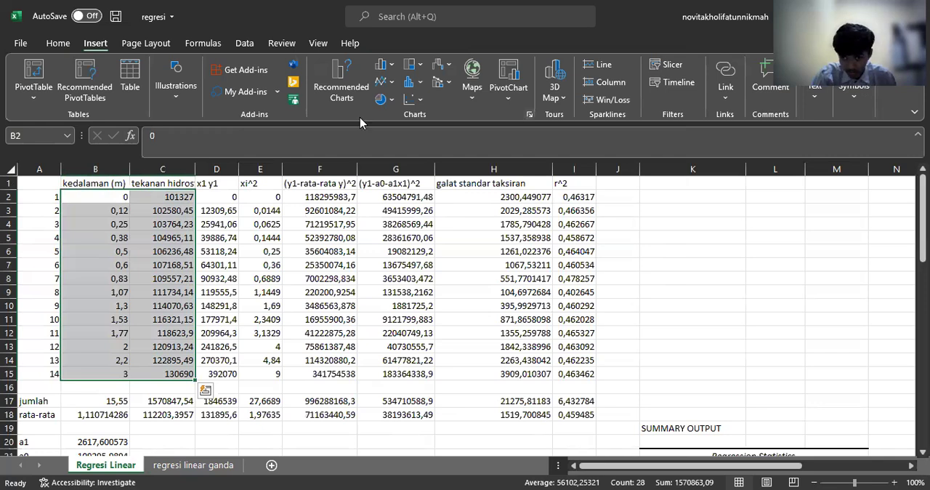
left_click(318, 218)
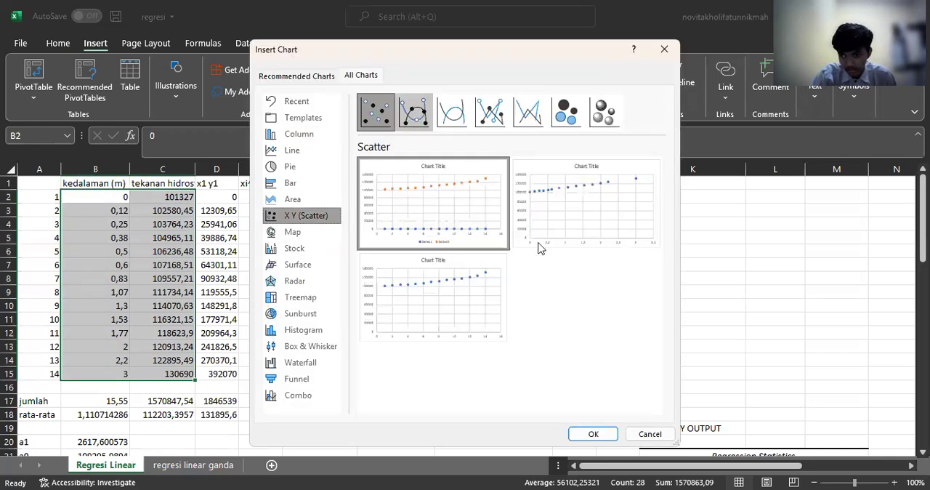
left_click(594, 440)
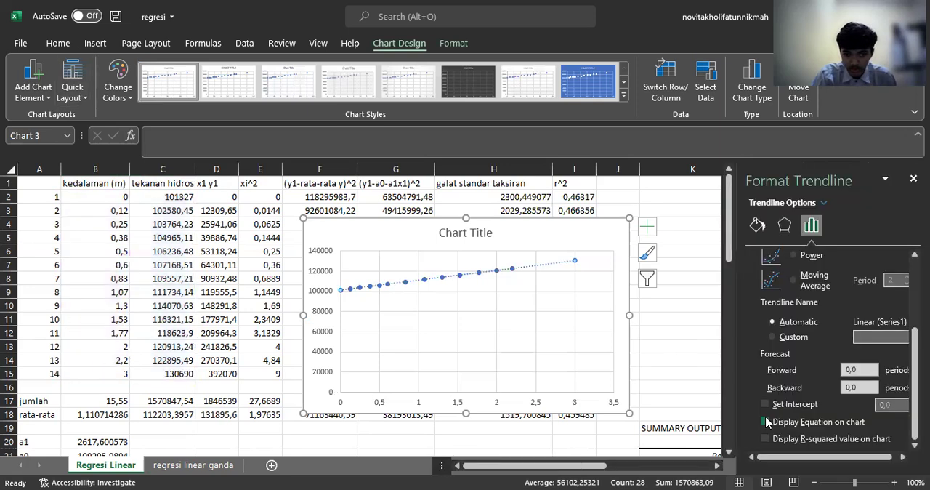
Step: Add a linear trendline to the scatter points as a solid line, with its equation displayed on the chart
left_click(765, 422)
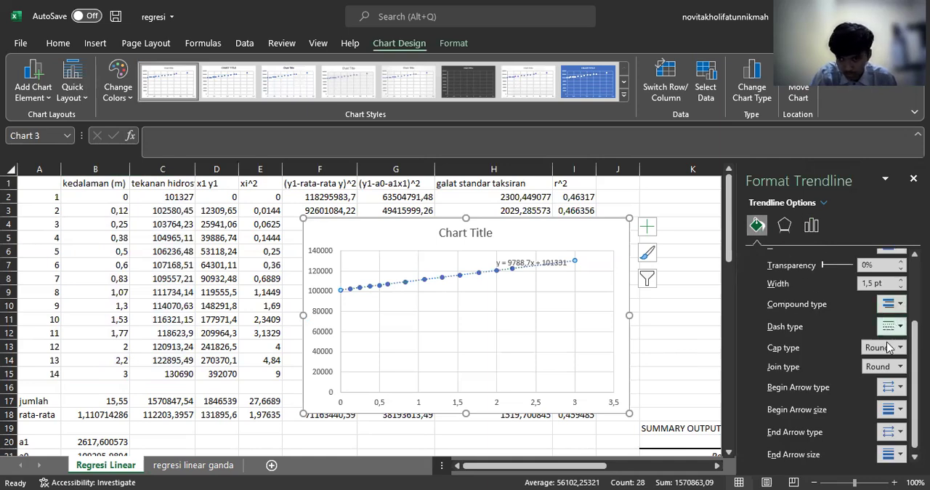
left_click(811, 227)
left_click(914, 179)
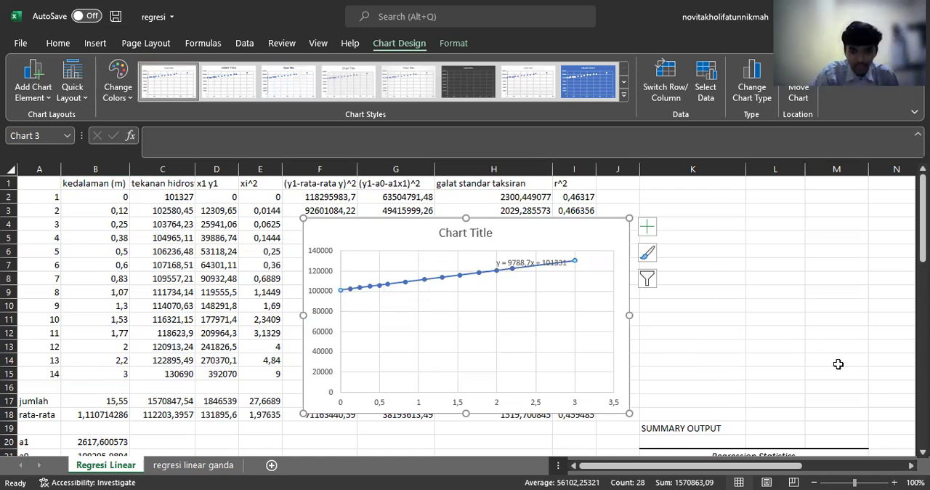
Step: Examine the new SUMMARY OUTPUT block at B45, including the regression statistics, ANOVA table and intercept and X Variable 1 coefficients
scroll(730, 348, "down", 6)
scroll(514, 378, "down", 9)
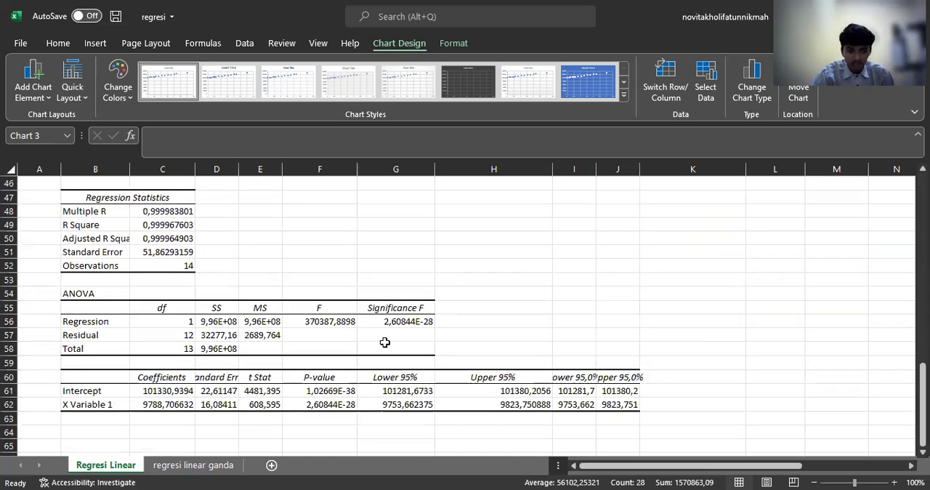
scroll(333, 346, "down", 1)
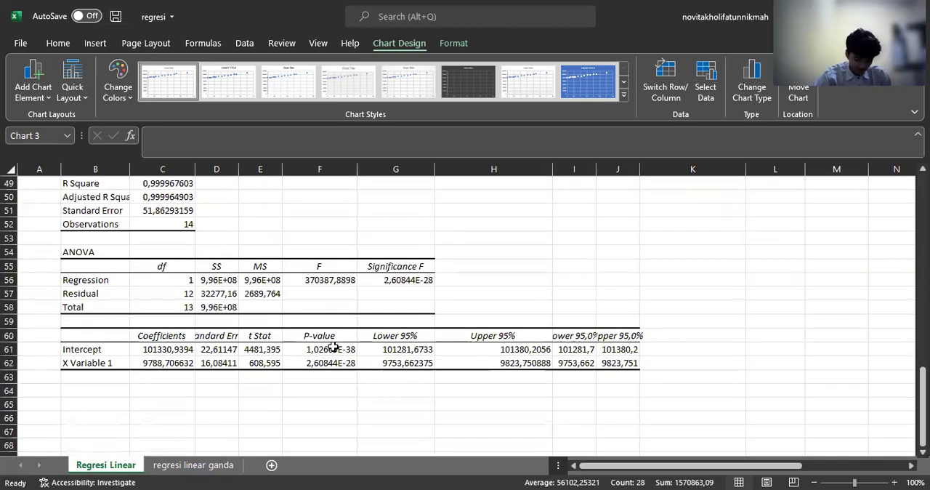
scroll(332, 346, "up", 1)
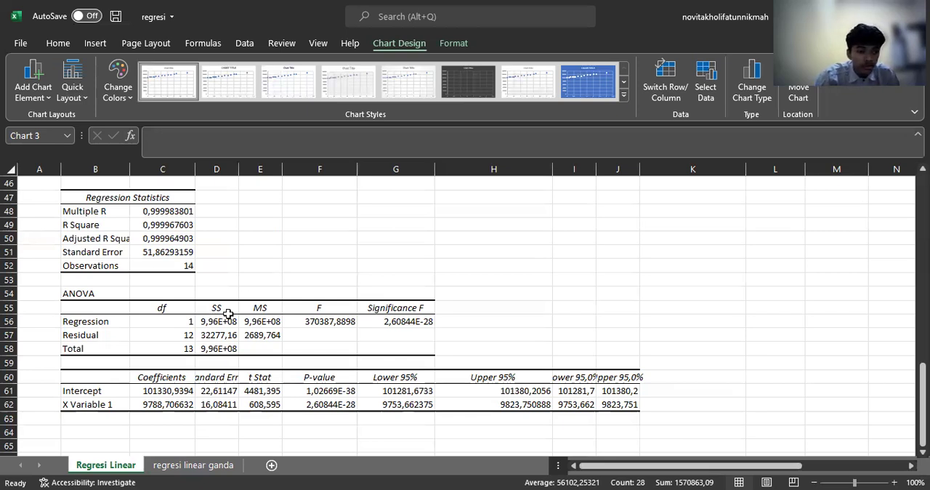
scroll(276, 250, "down", 2)
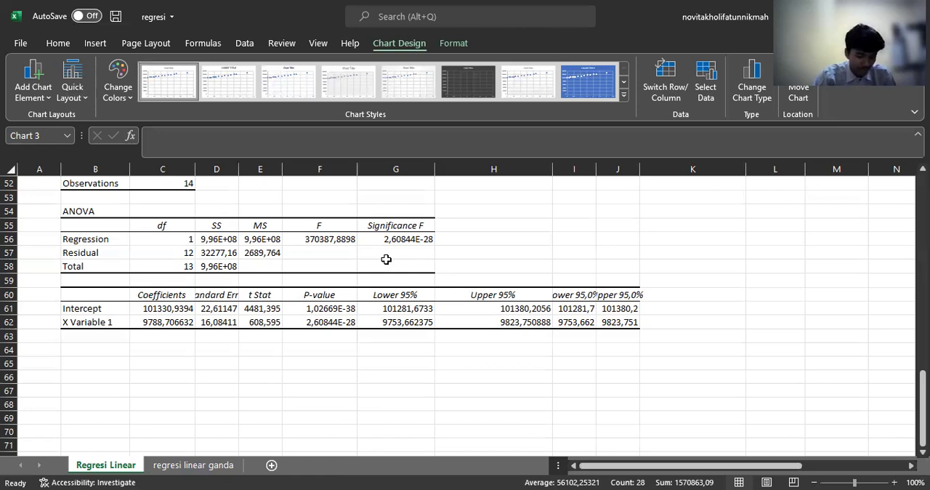
scroll(207, 300, "down", 1)
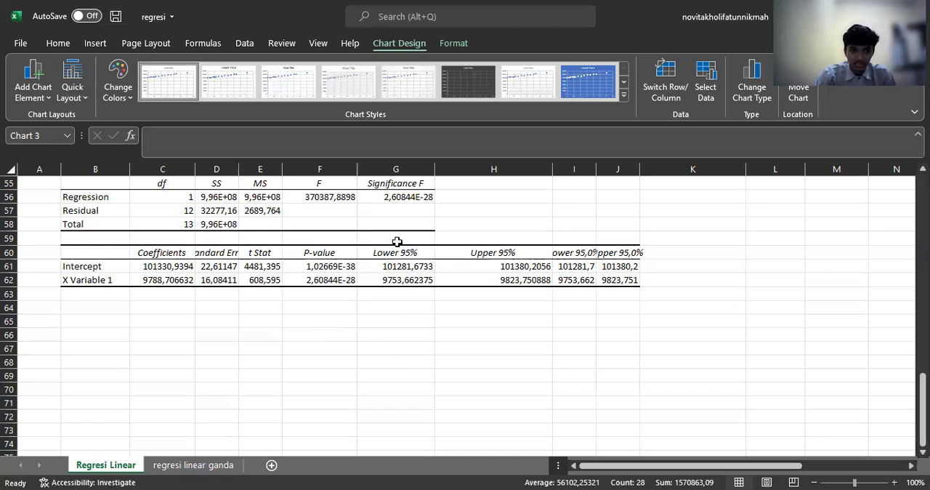
scroll(405, 230, "up", 1)
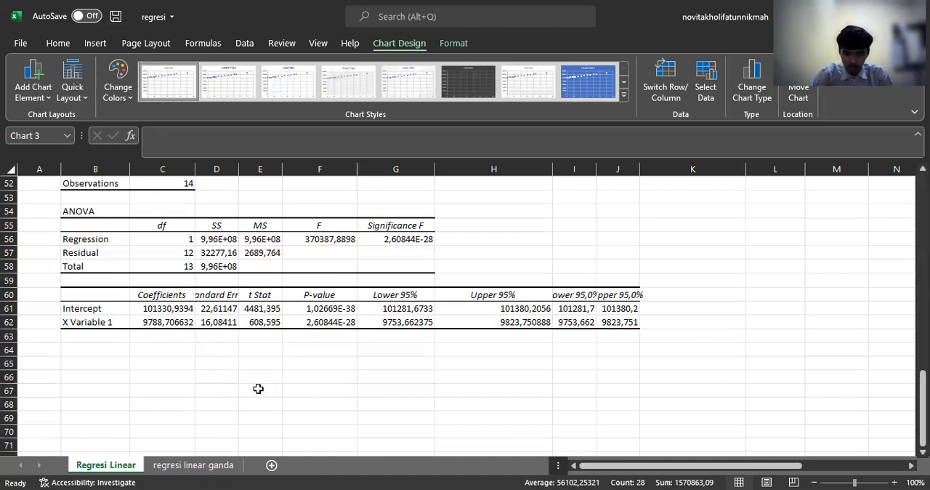
Step: Compare the chart's trendline equation and the manual a1 and a0 results with the coefficients in the new regression output
scroll(260, 383, "up", 4)
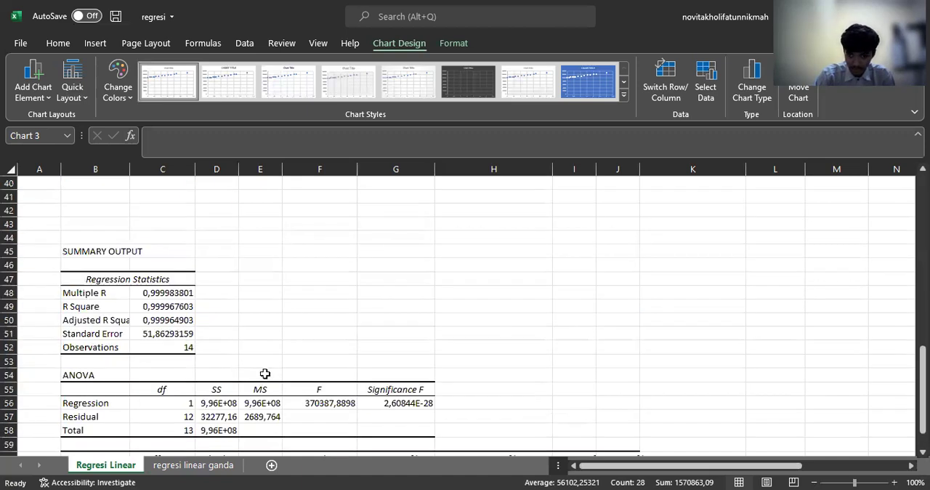
scroll(265, 367, "up", 4)
scroll(263, 360, "up", 9)
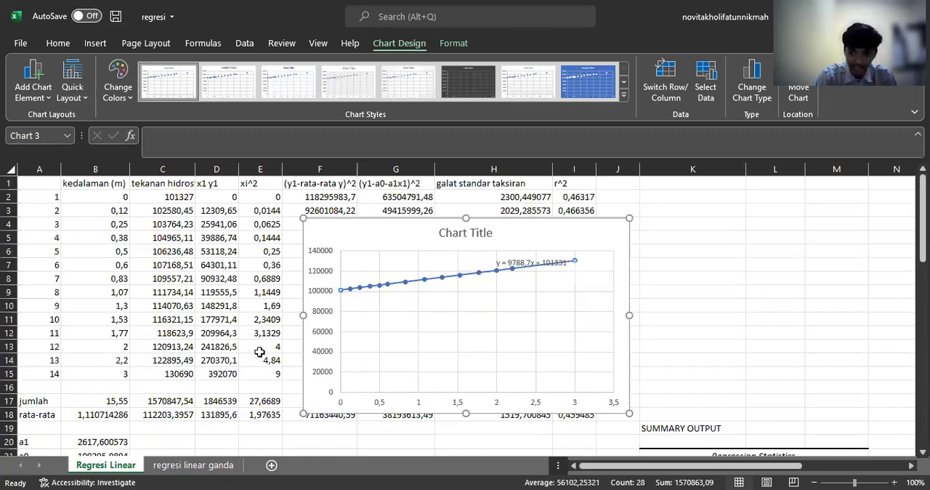
scroll(257, 341, "down", 9)
scroll(257, 340, "down", 6)
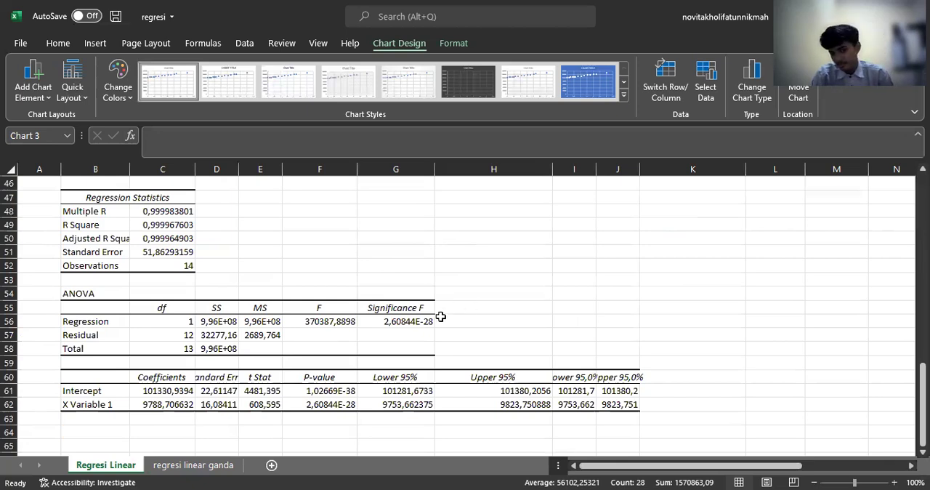
scroll(378, 360, "up", 8)
scroll(180, 211, "up", 7)
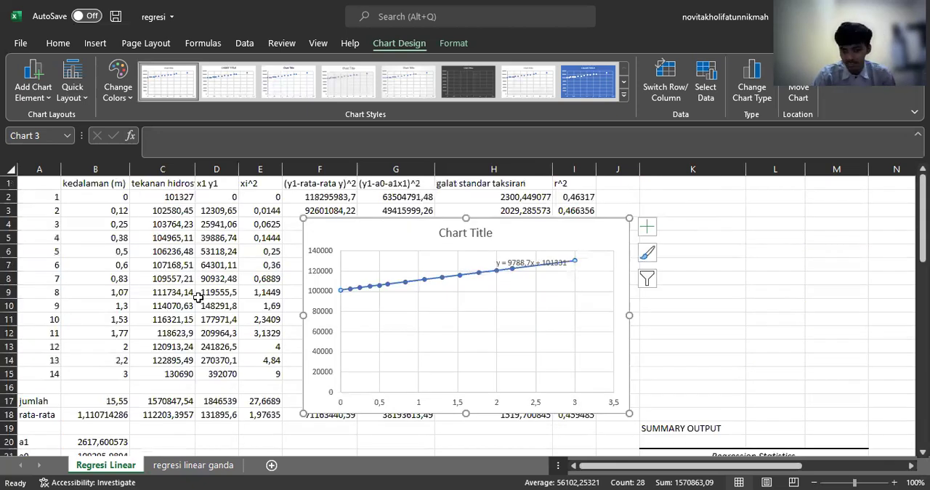
scroll(274, 374, "down", 10)
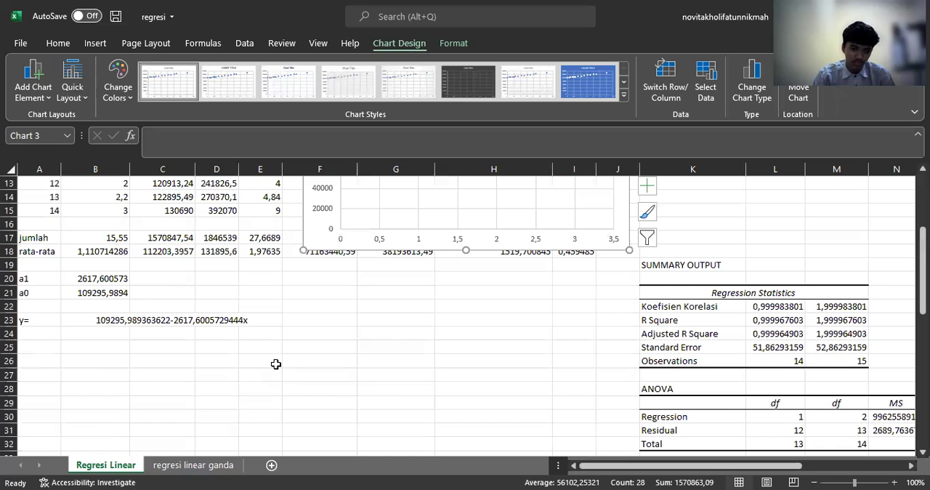
scroll(240, 381, "down", 5)
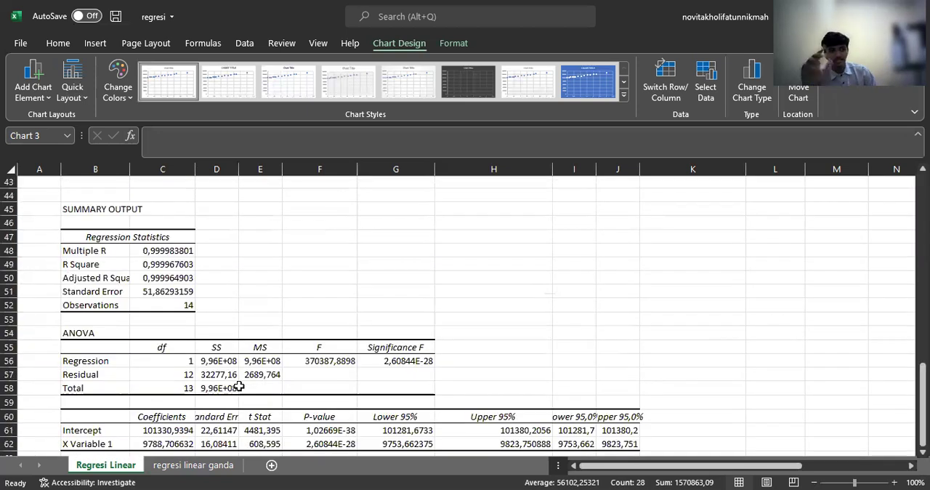